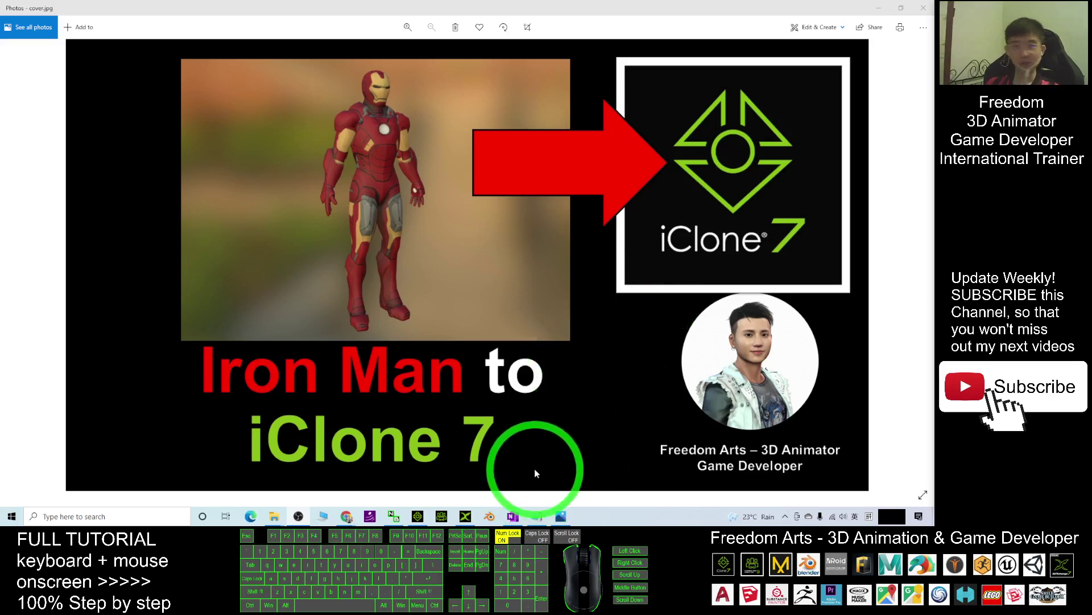
- Select the Sketchfab Iron Man Mark7 link in Notes.txt and close the empty Chrome window
{"action": "left_click", "coordinate": [536, 516]}
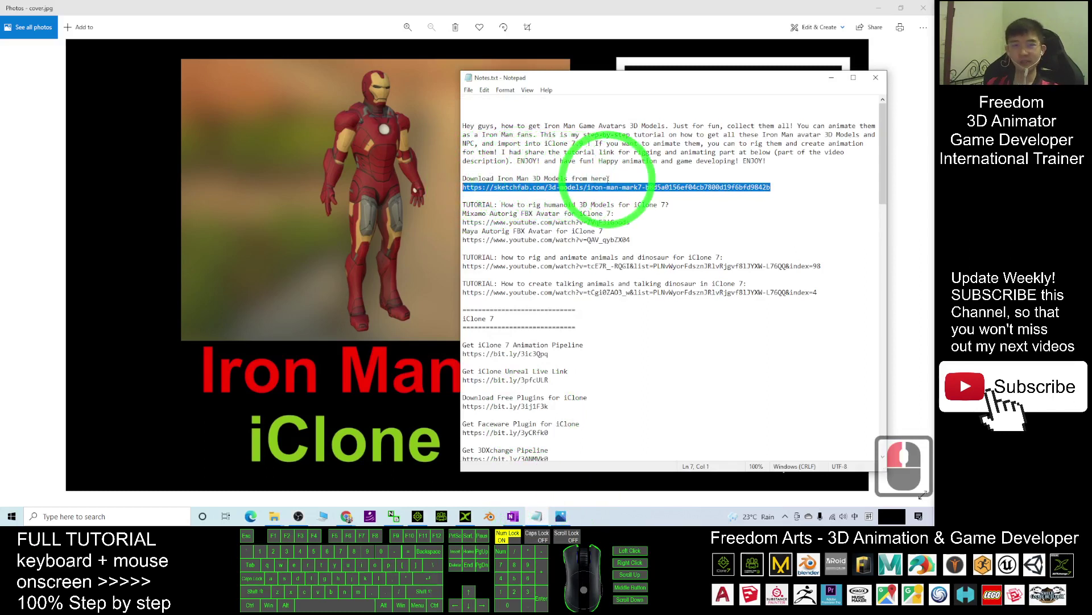
{"action": "left_click", "coordinate": [771, 186]}
{"action": "mouse_move", "coordinate": [770, 188]}
{"action": "left_mouse_down"}
{"action": "mouse_move", "coordinate": [579, 200]}
{"action": "mouse_move", "coordinate": [463, 188]}
{"action": "left_mouse_up"}
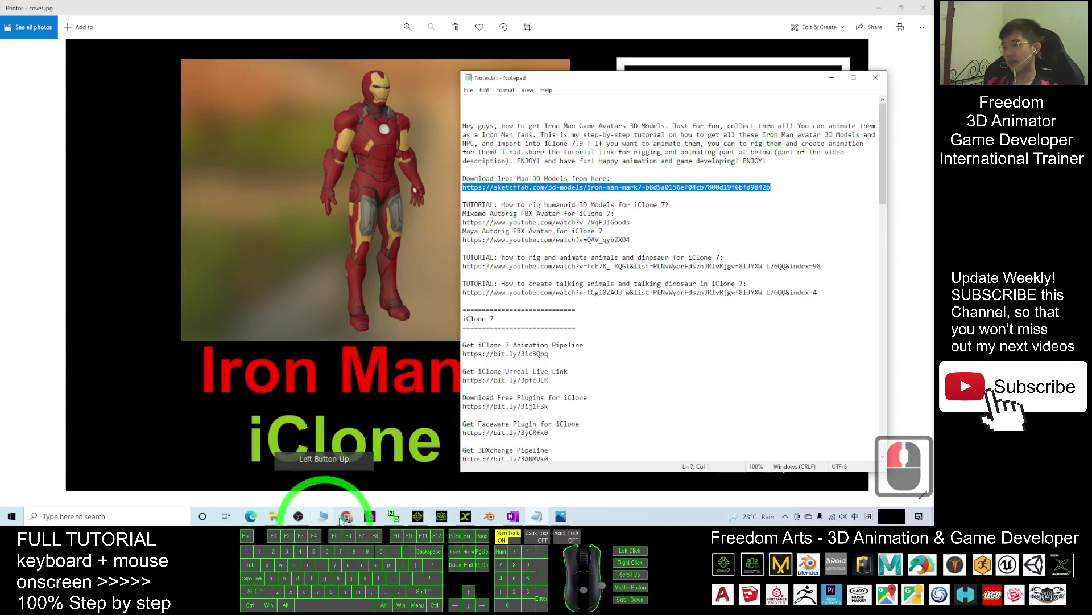
{"action": "mouse_move", "coordinate": [348, 516]}
{"action": "left_click", "coordinate": [341, 442]}
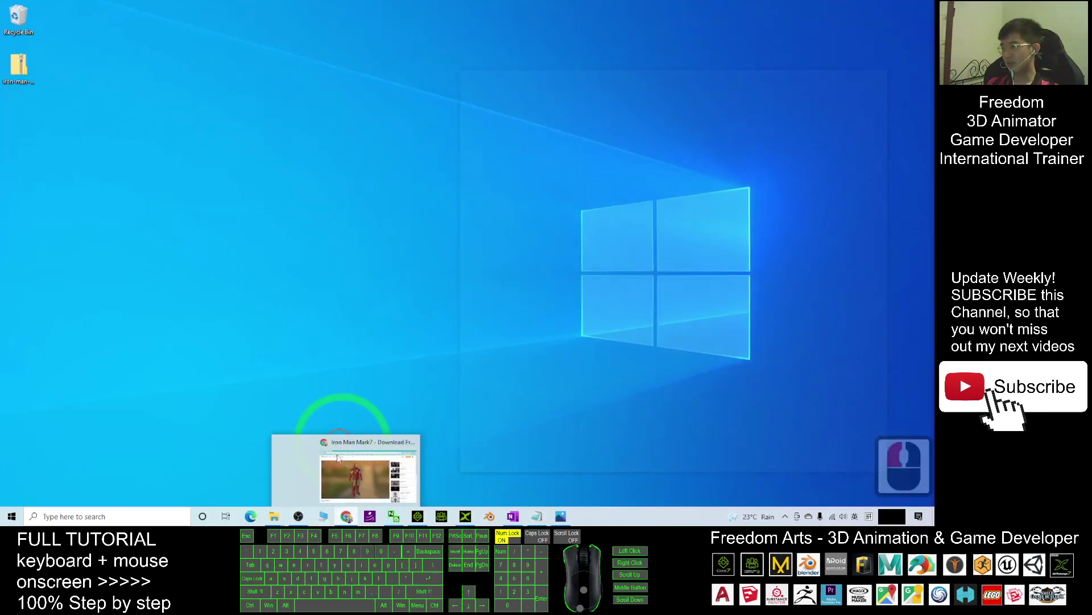
- Bring up the Iron Man Mark7 Sketchfab page and orbit the model to inspect it
{"action": "left_click", "coordinate": [338, 458]}
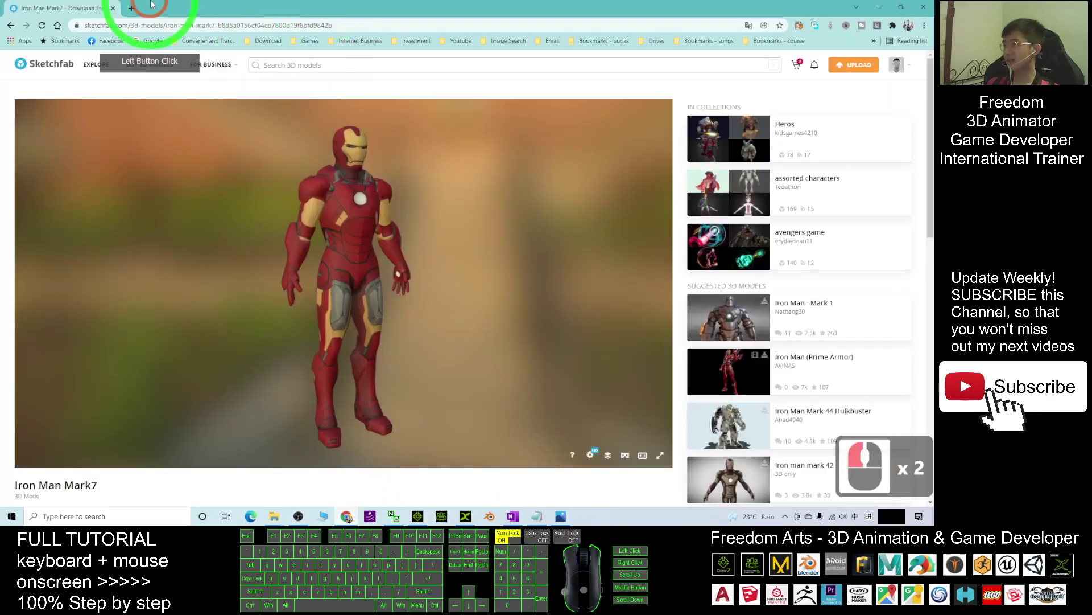
{"action": "mouse_move", "coordinate": [434, 305]}
{"action": "left_mouse_down"}
{"action": "mouse_move", "coordinate": [334, 317]}
{"action": "mouse_move", "coordinate": [505, 312]}
{"action": "mouse_move", "coordinate": [369, 316]}
{"action": "mouse_move", "coordinate": [642, 359]}
{"action": "mouse_move", "coordinate": [219, 357]}
{"action": "mouse_move", "coordinate": [168, 326]}
{"action": "mouse_move", "coordinate": [721, 275]}
{"action": "left_mouse_up"}
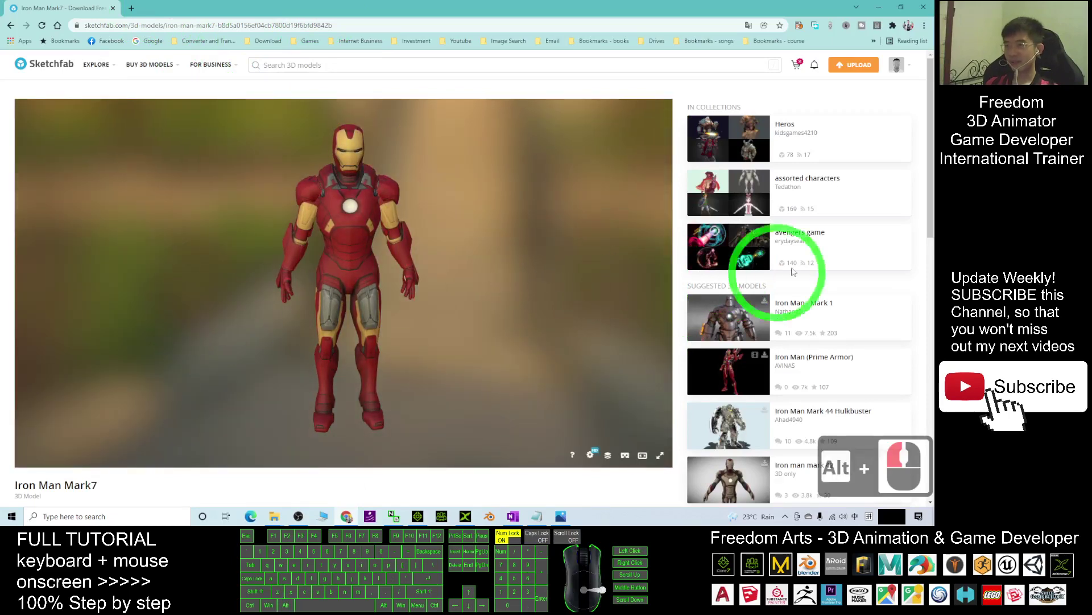
{"action": "scroll", "coordinate": [812, 324], "scroll_direction": "down", "scroll_amount": 5}
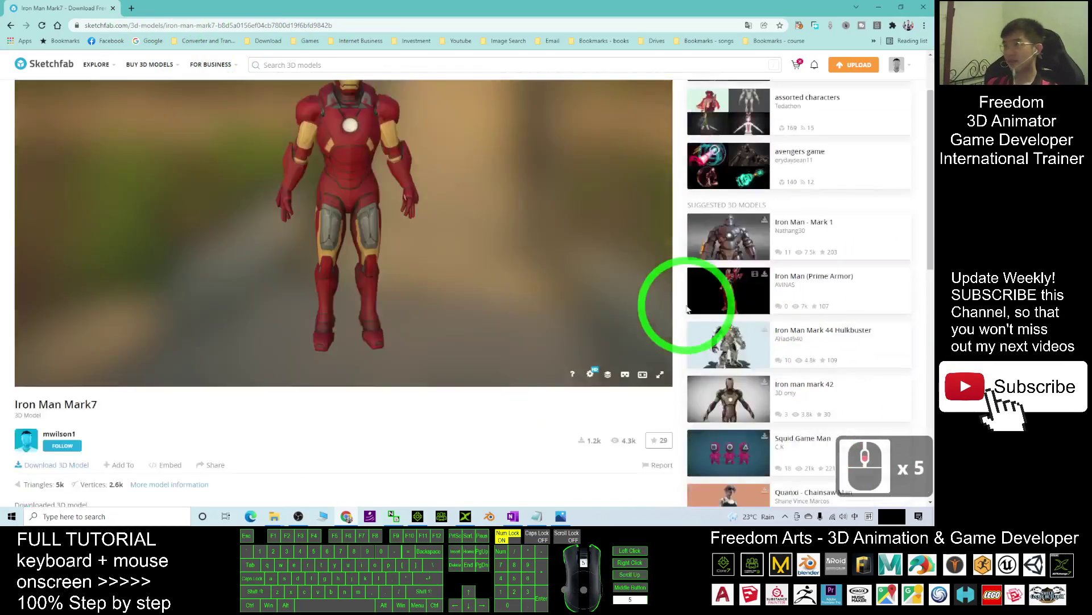
{"action": "scroll", "coordinate": [501, 131], "scroll_direction": "up", "scroll_amount": 8}
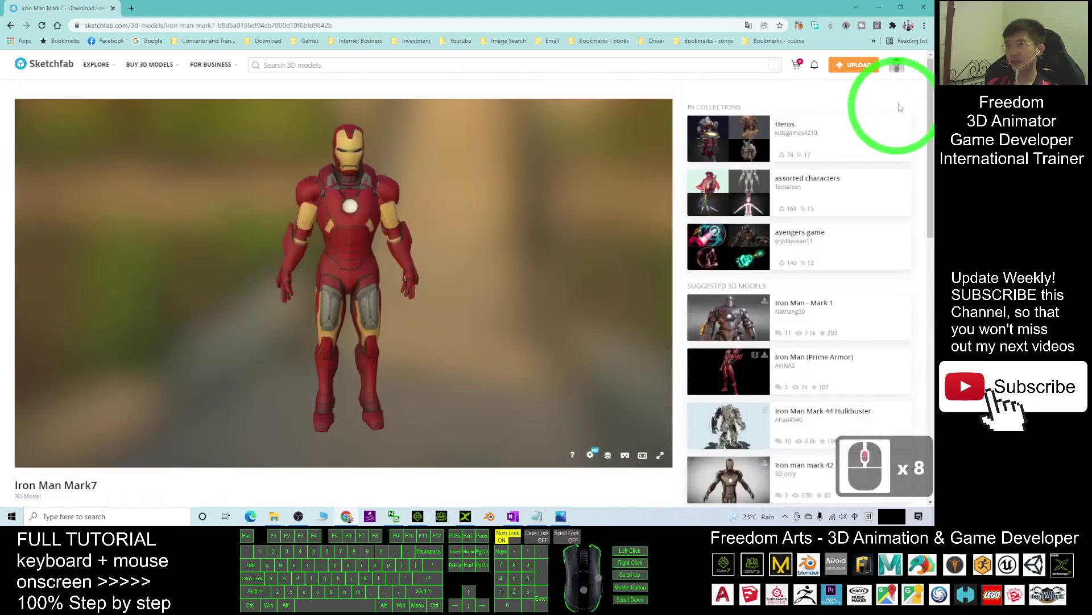
{"action": "mouse_move", "coordinate": [898, 67]}
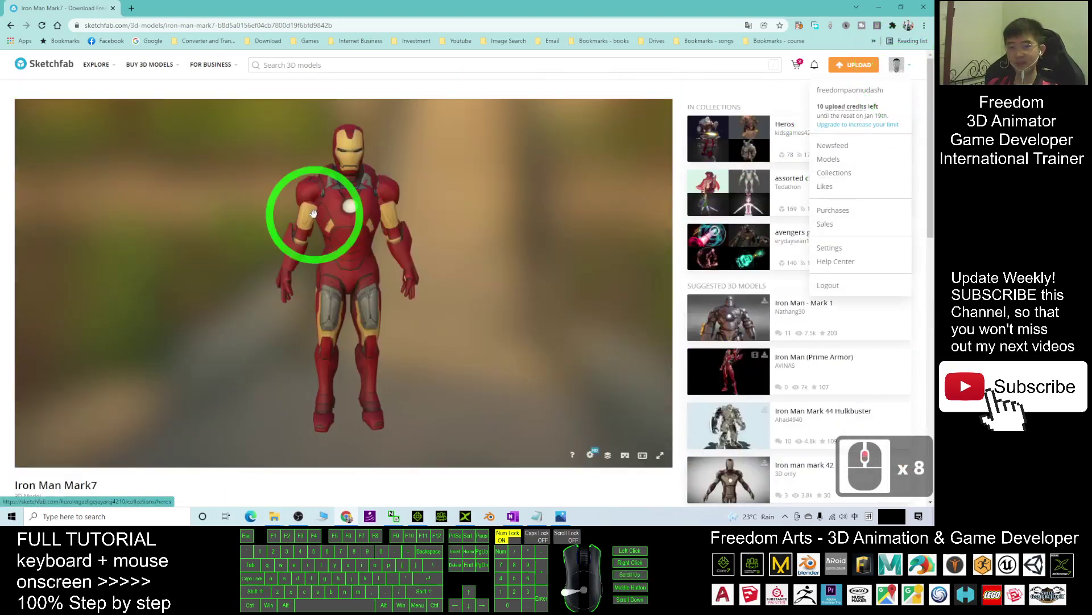
{"action": "scroll", "coordinate": [236, 322], "scroll_direction": "down", "scroll_amount": 9}
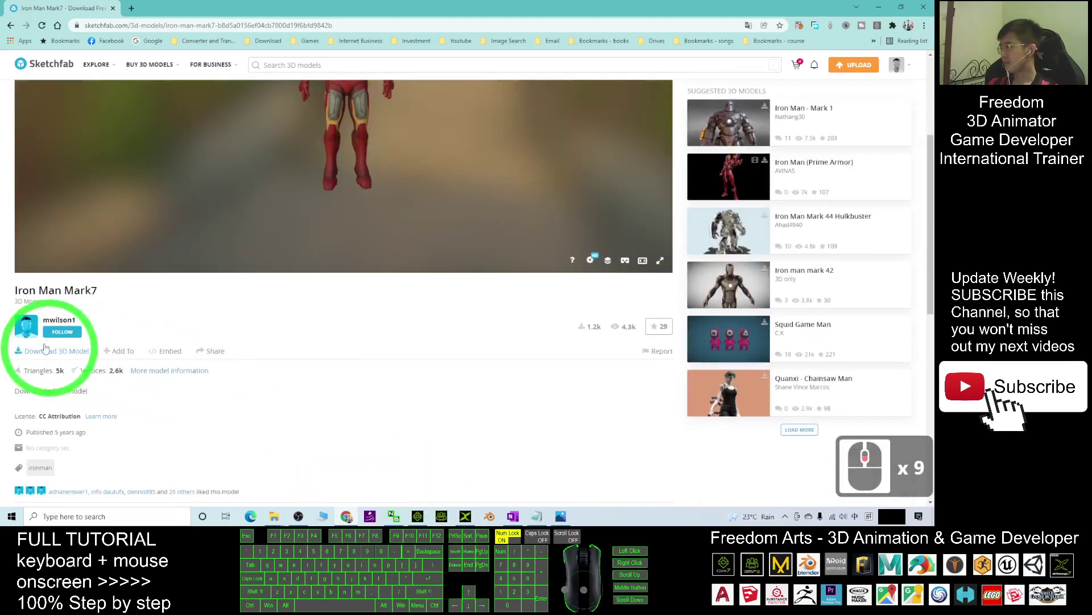
- Download the model in original obj format as iron-man-mark7.zip to the desktop
{"action": "left_click", "coordinate": [48, 353]}
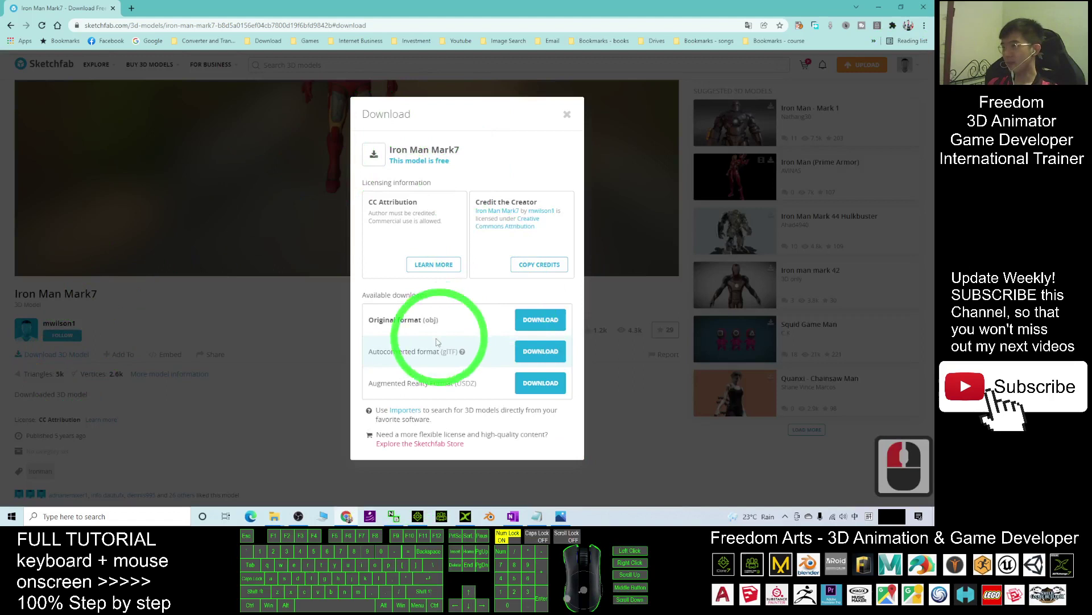
{"action": "left_click", "coordinate": [548, 320]}
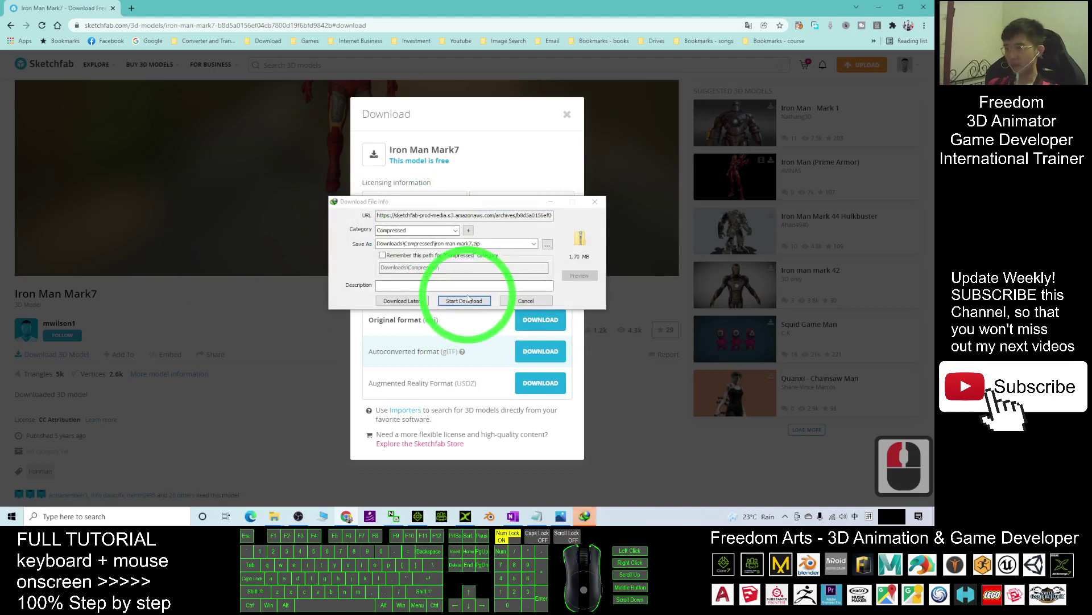
{"action": "left_click", "coordinate": [467, 300]}
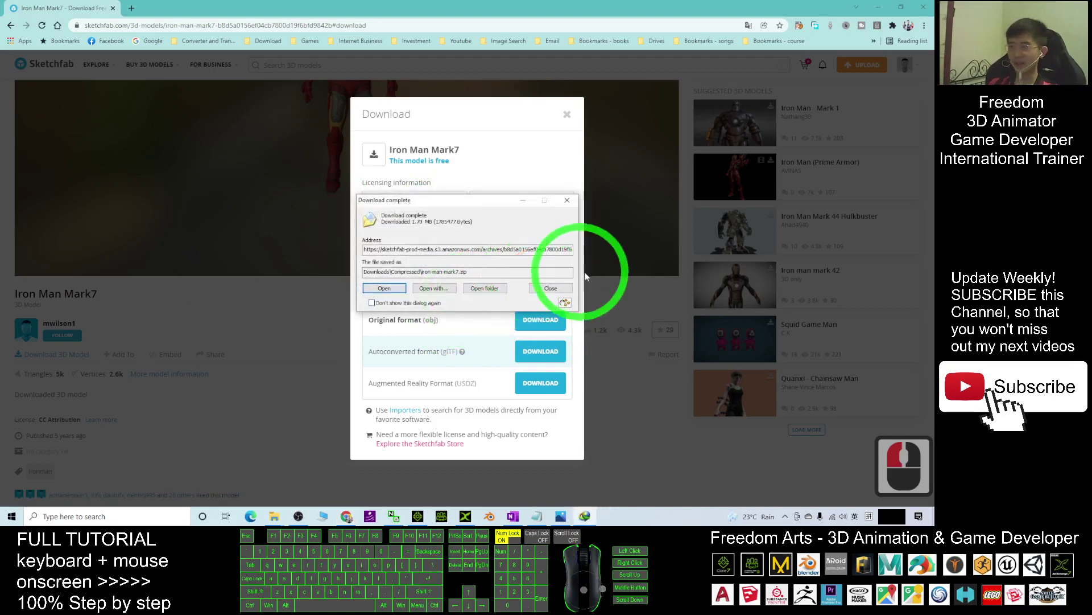
{"action": "left_click", "coordinate": [554, 289]}
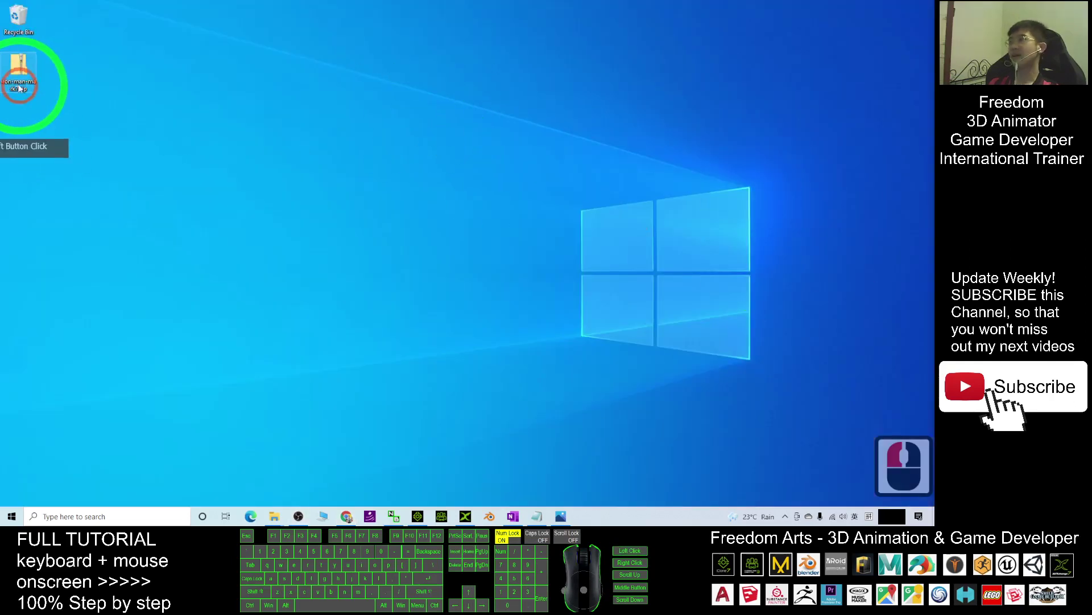
{"action": "double_click", "coordinate": [19, 68]}
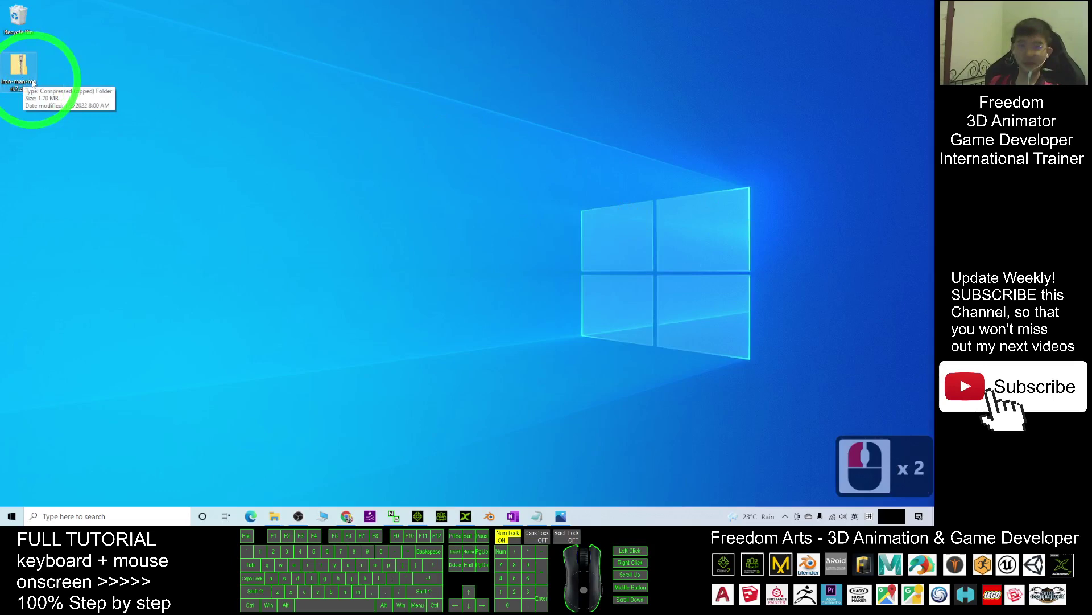
- Extract iron-man-mark7.zip to the desktop and open the resulting iron-man-mark7 folder
{"action": "right_click", "coordinate": [16, 74]}
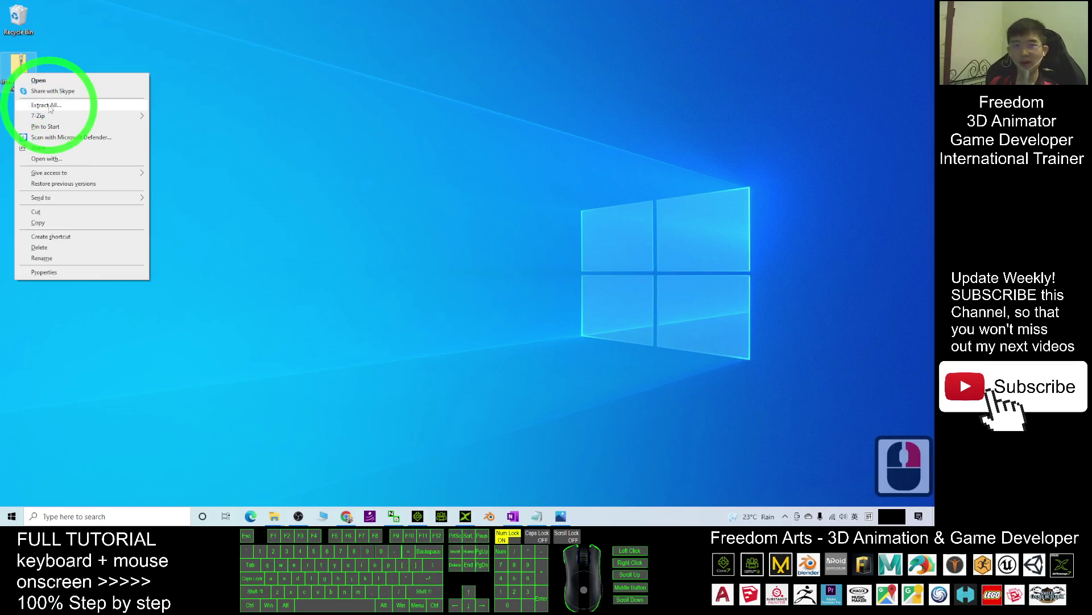
{"action": "left_click", "coordinate": [49, 108]}
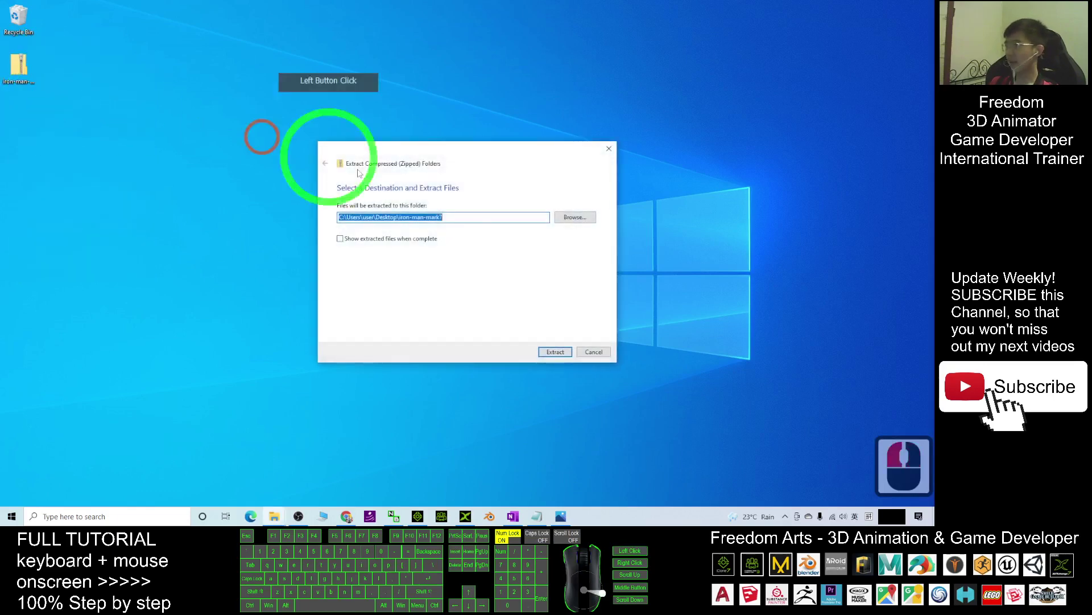
{"action": "left_click", "coordinate": [555, 351]}
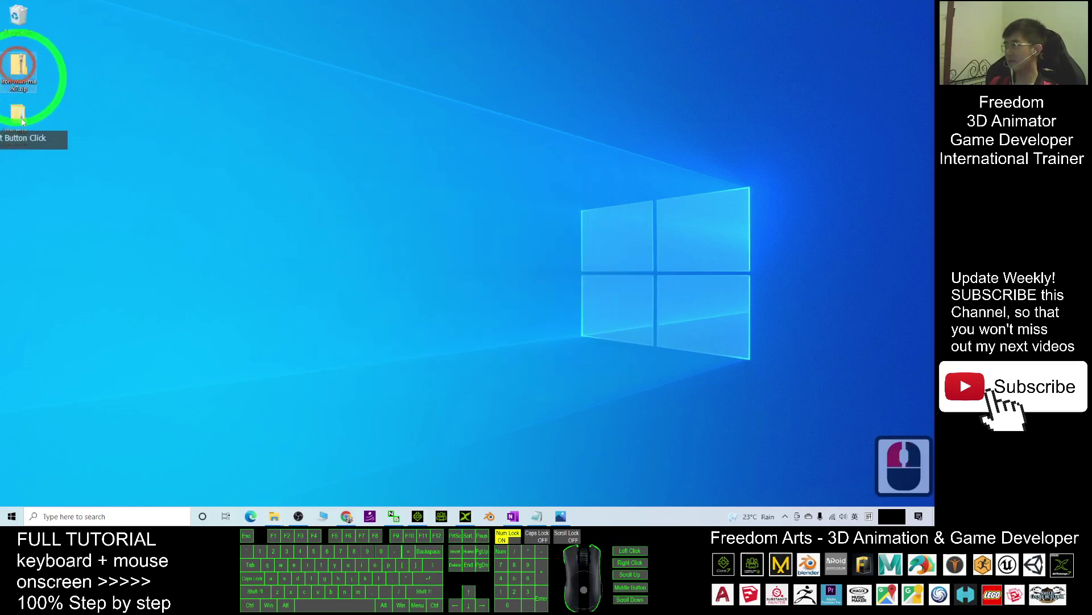
{"action": "left_click", "coordinate": [23, 121]}
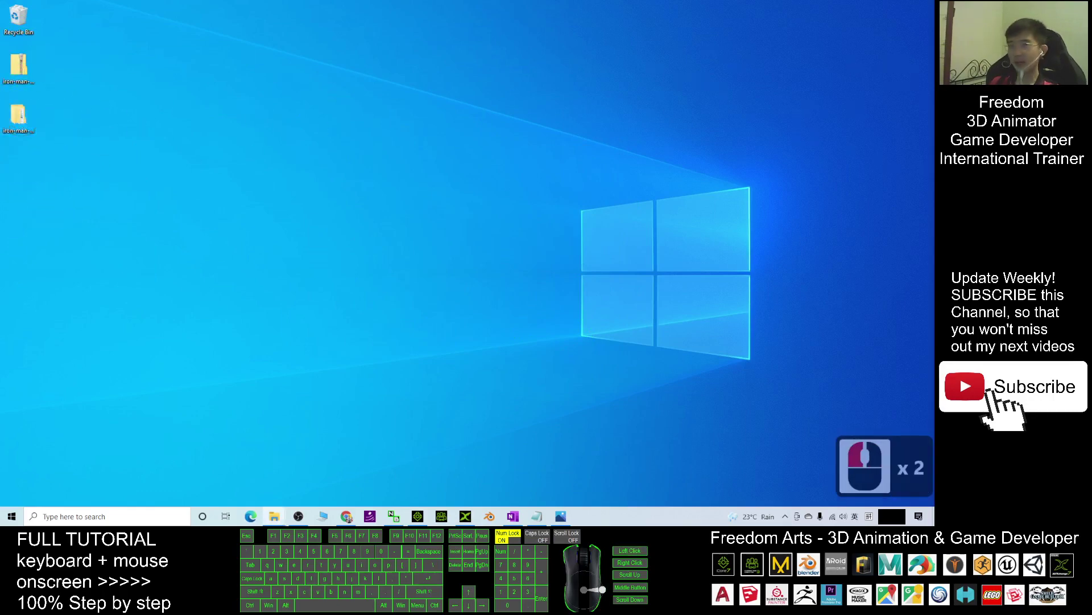
- Reopen the iron-man-mark7 folder, browse into source and select the 7z archive
{"action": "left_click", "coordinate": [599, 91]}
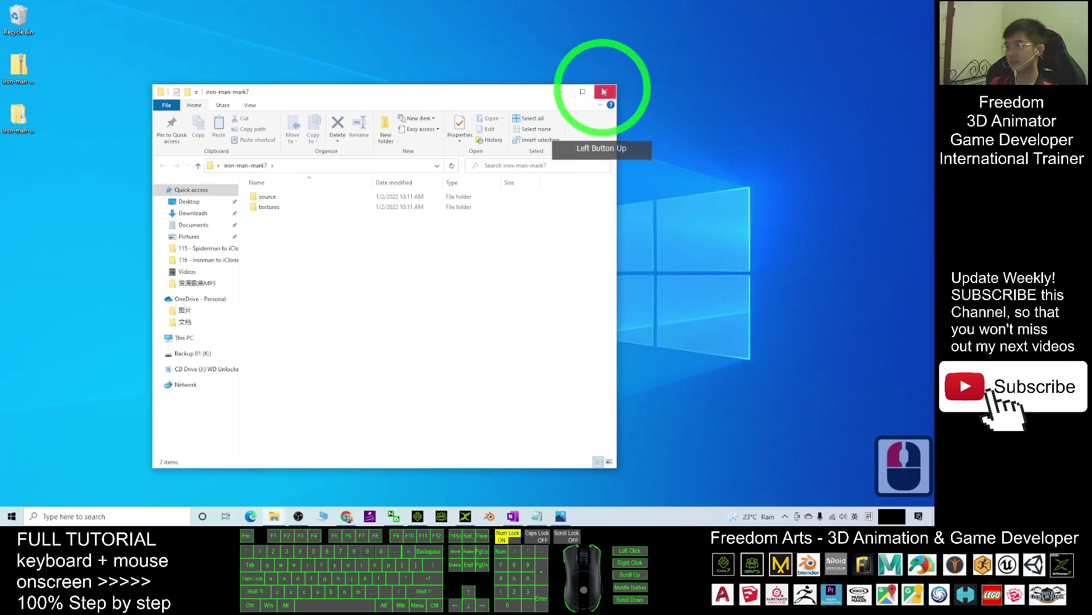
{"action": "double_click", "coordinate": [19, 118]}
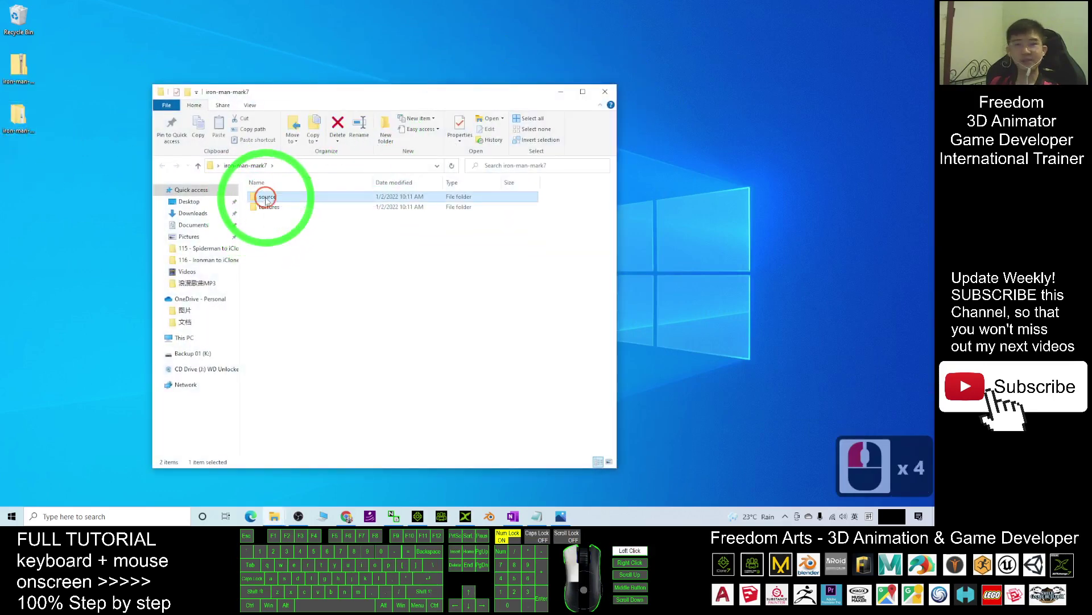
{"action": "double_click", "coordinate": [266, 199]}
{"action": "left_click", "coordinate": [362, 198]}
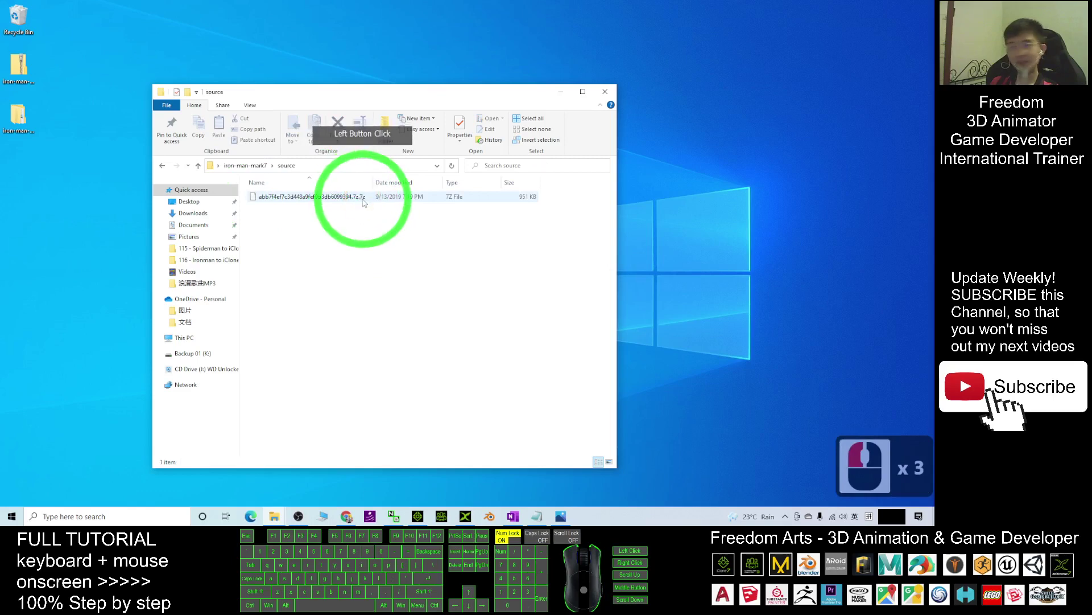
{"action": "left_click", "coordinate": [317, 196]}
{"action": "left_click", "coordinate": [317, 195]}
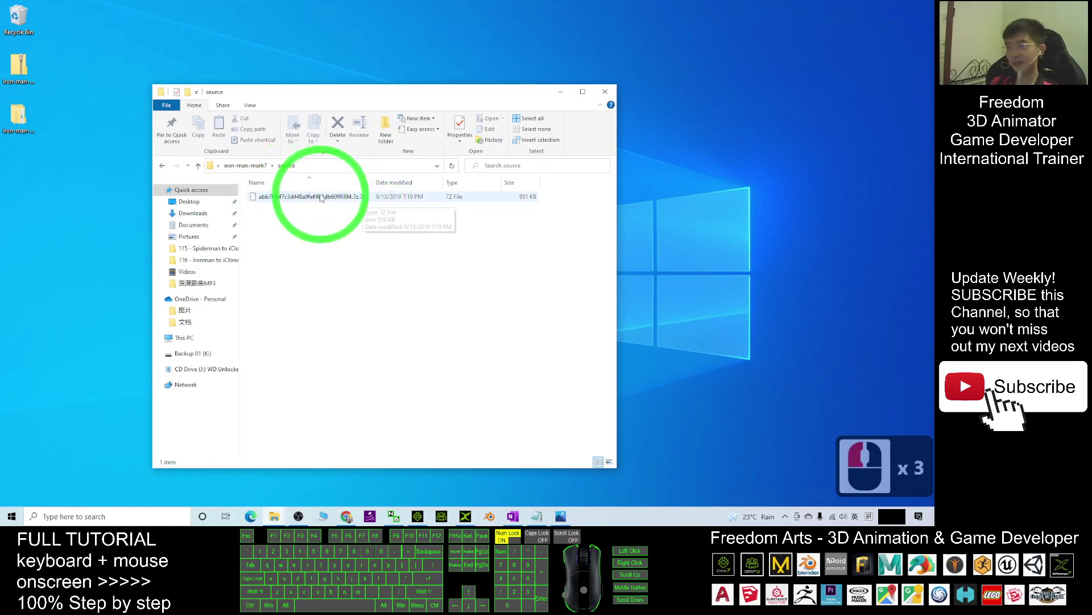
- Extract the 7z archive into the source folder, producing the Iron_Man_Mark_7 folder
{"action": "right_click", "coordinate": [266, 197]}
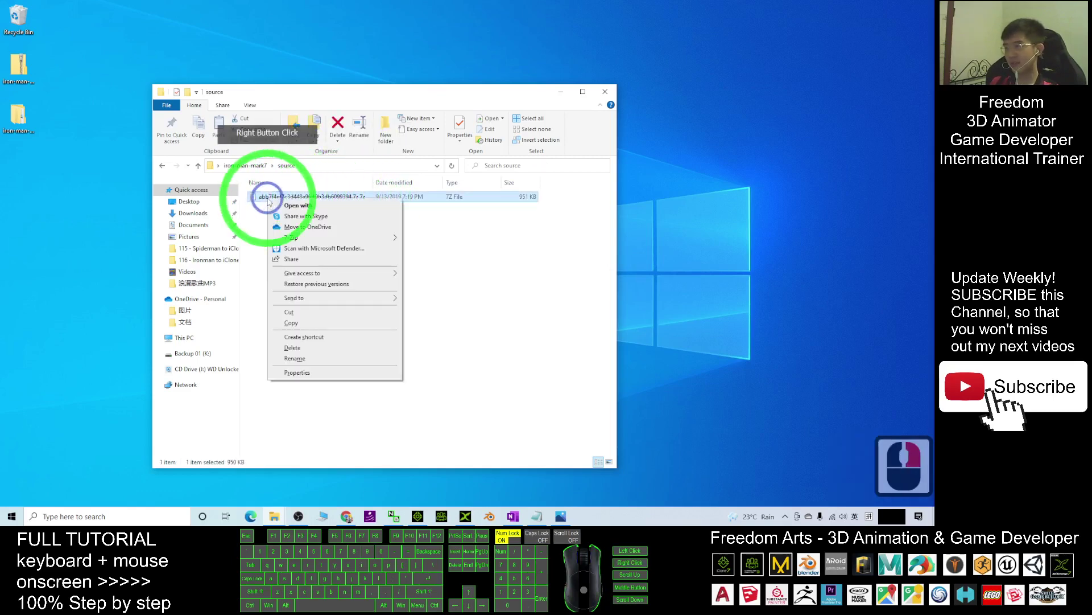
{"action": "mouse_move", "coordinate": [290, 242]}
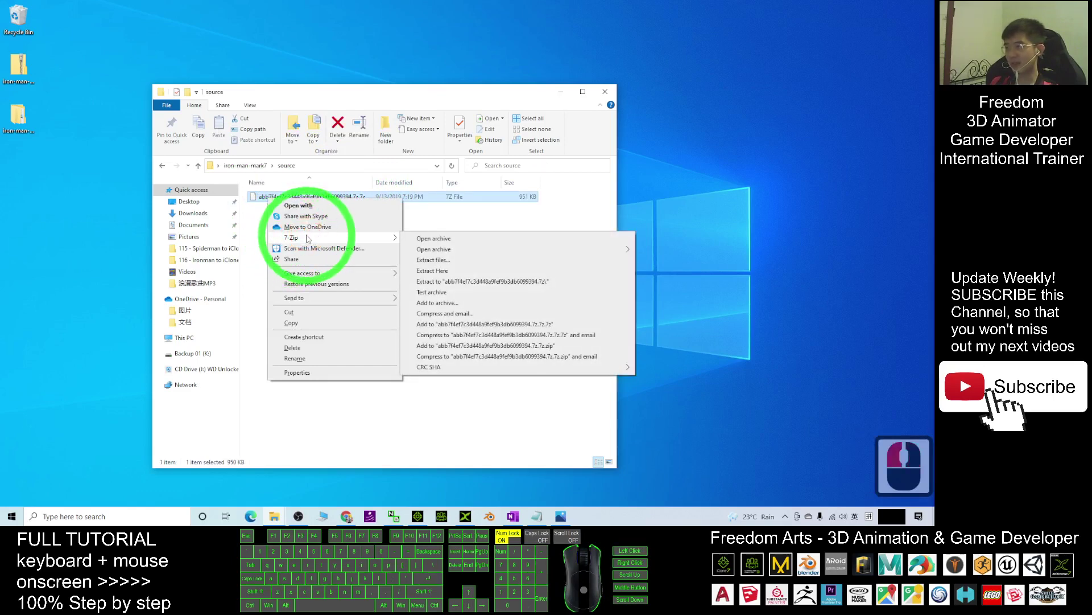
{"action": "left_click", "coordinate": [435, 272]}
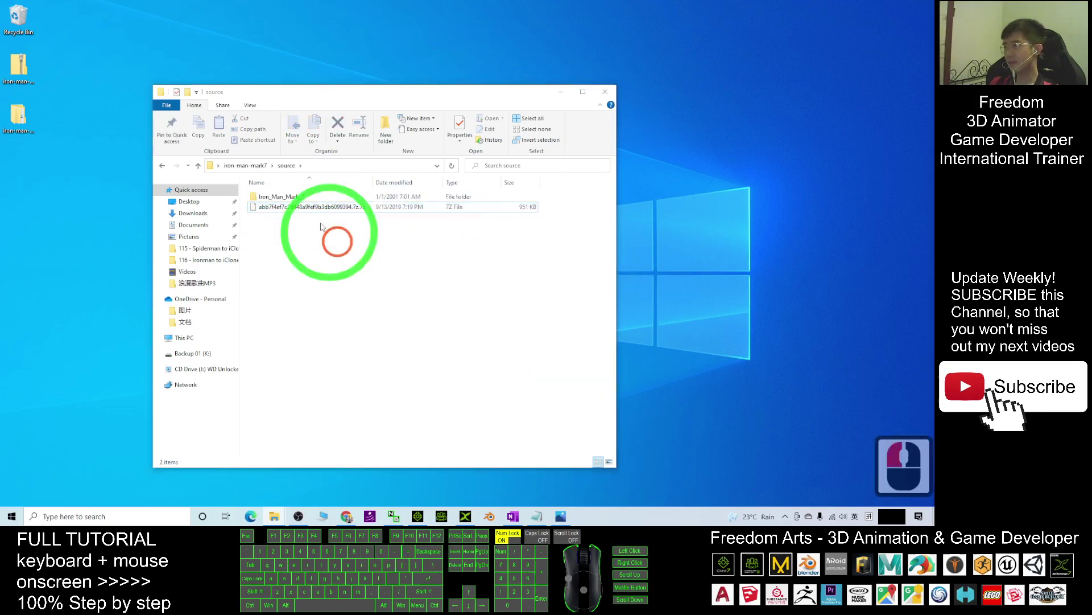
{"action": "left_click", "coordinate": [496, 244]}
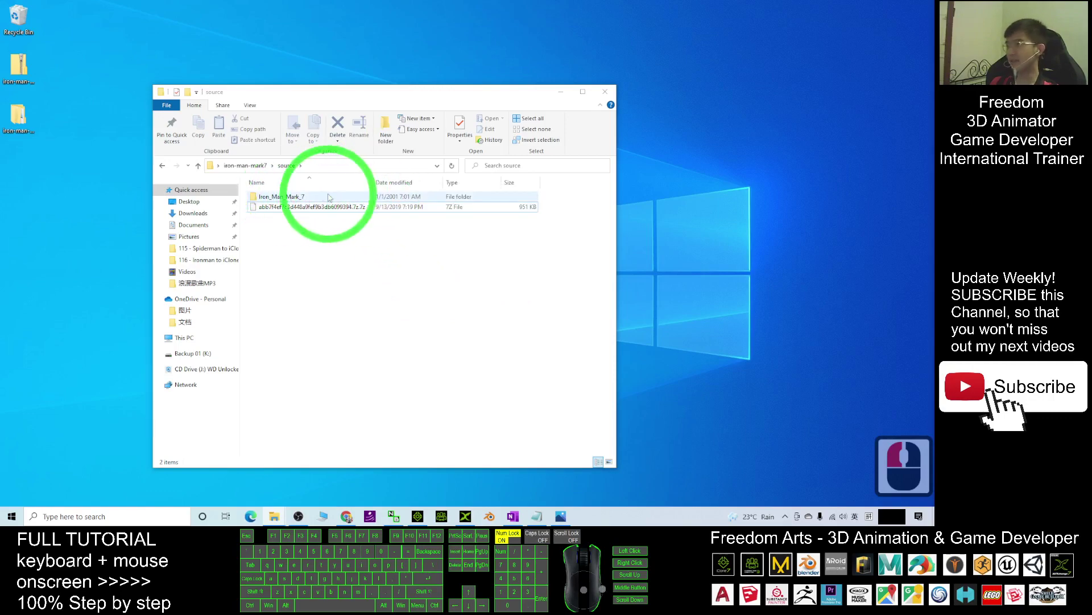
{"action": "left_click", "coordinate": [609, 398]}
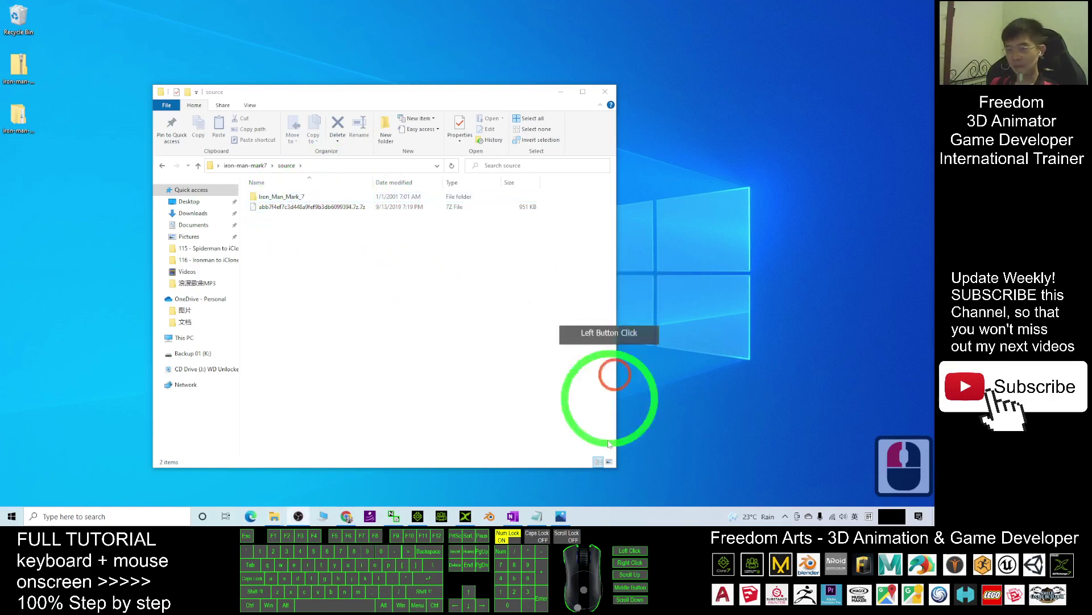
- Select the 7-Zip download link in Notes.txt, then minimize Notepad
{"action": "left_click", "coordinate": [534, 517]}
{"action": "left_click", "coordinate": [549, 206]}
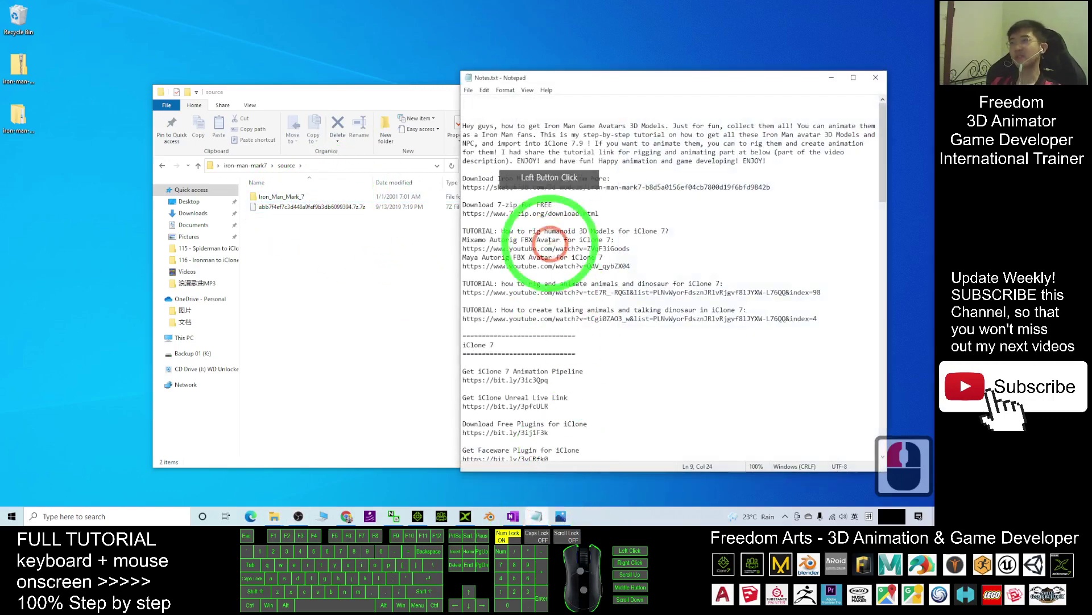
{"action": "left_click_drag", "start_coordinate": [463, 214], "coordinate": [608, 218]}
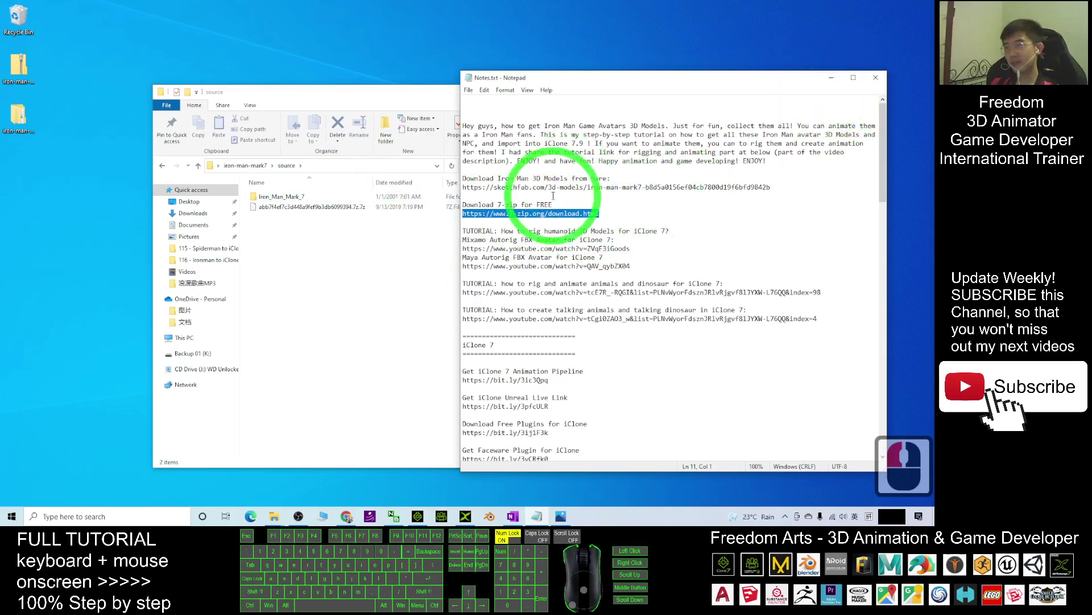
{"action": "left_click", "coordinate": [832, 77]}
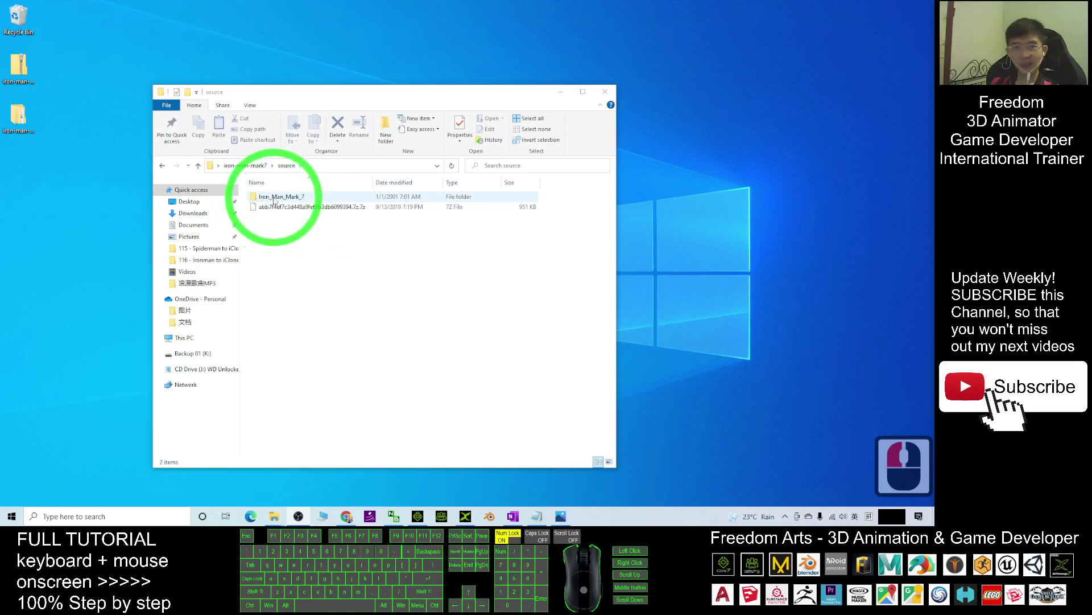
- Open the Iron_Man_Mark_7 folder containing Mark 7.obj and Mark 7.mtl
{"action": "double_click", "coordinate": [274, 198]}
{"action": "left_click", "coordinate": [282, 217]}
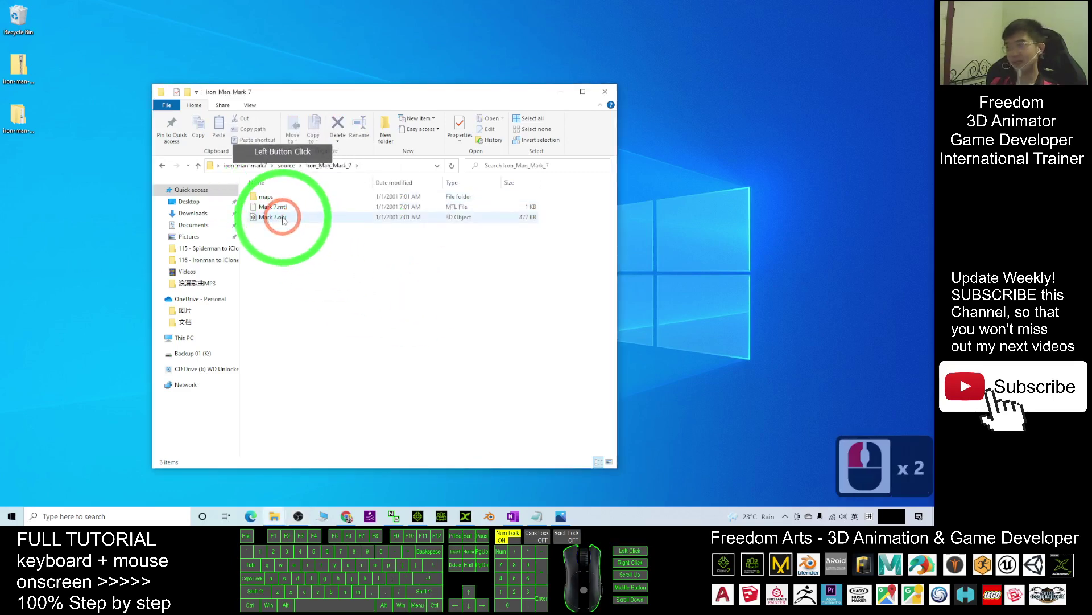
{"action": "left_click", "coordinate": [293, 209]}
{"action": "left_click", "coordinate": [496, 350]}
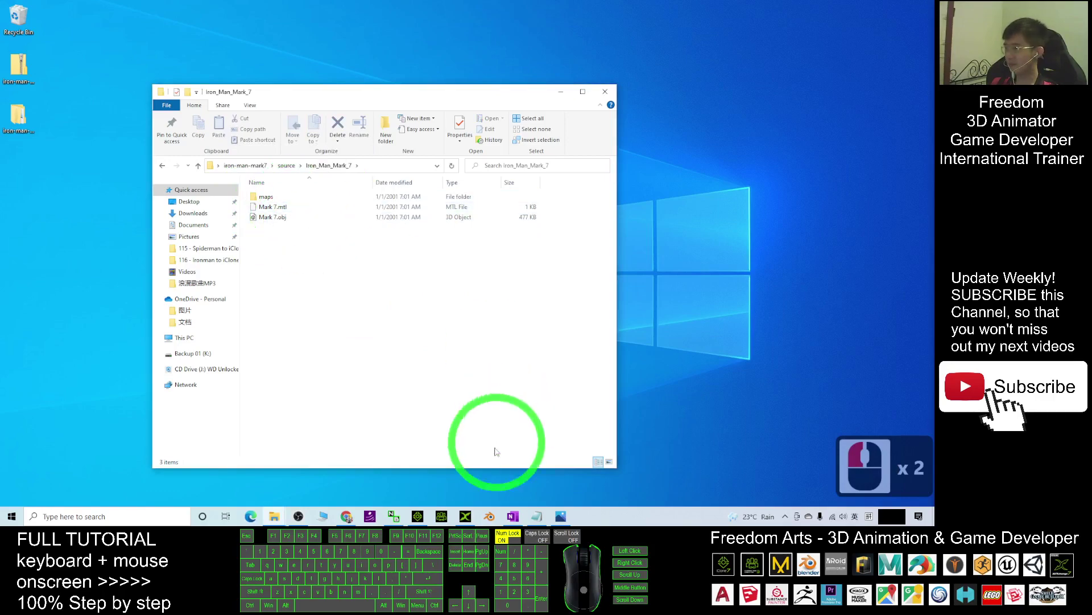
- Import Mark 7.obj into 3DXchange 7 and accept the automatic resize warning
{"action": "left_click", "coordinate": [466, 516]}
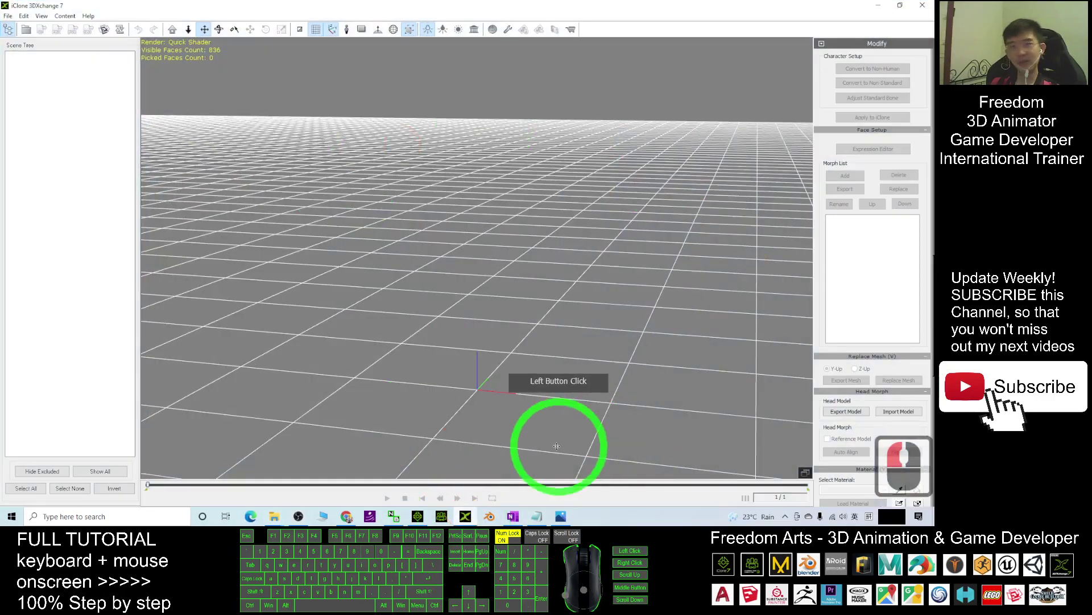
{"action": "double_click", "coordinate": [32, 10]}
{"action": "left_click_drag", "start_coordinate": [732, 108], "coordinate": [578, 57]}
{"action": "left_click_drag", "start_coordinate": [257, 217], "coordinate": [593, 346]}
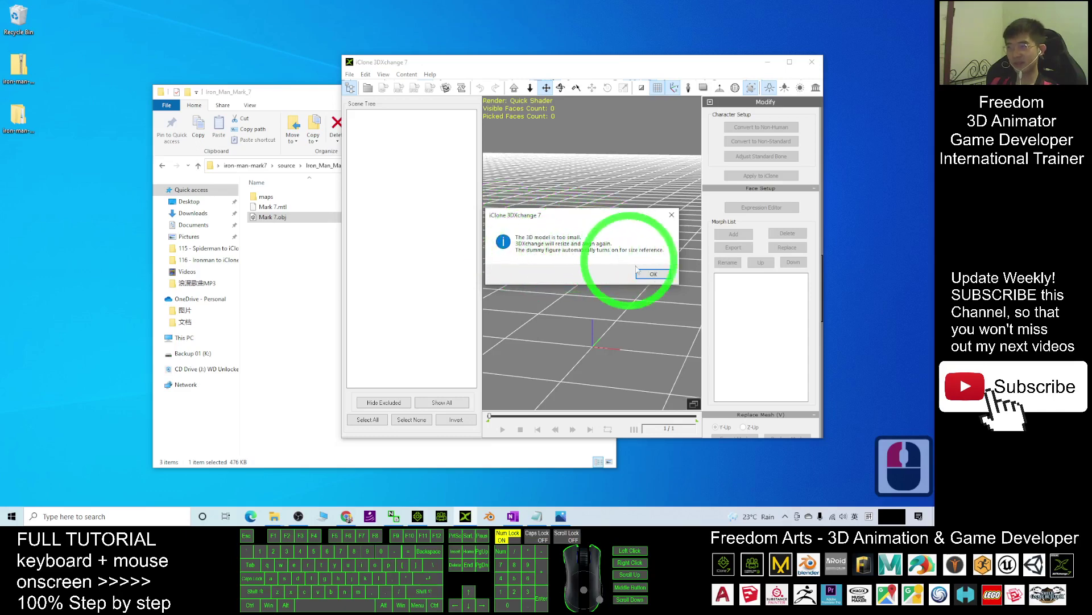
{"action": "left_click", "coordinate": [652, 274]}
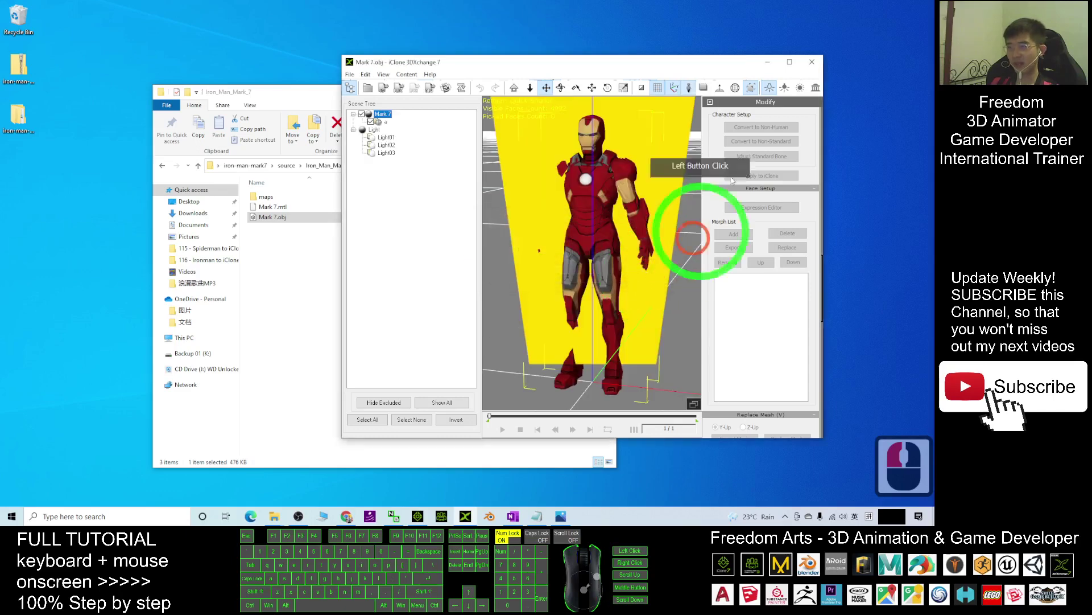
- Maximize 3DXchange and use the Scale tool to enlarge Iron Man, then check Transform shows 100.0 scale
{"action": "left_click", "coordinate": [790, 61]}
{"action": "scroll", "coordinate": [569, 243], "scroll_direction": "down", "scroll_amount": 2}
{"action": "left_click_drag", "start_coordinate": [563, 245], "coordinate": [651, 336]}
{"action": "key", "text": "c"}
{"action": "key", "text": "e"}
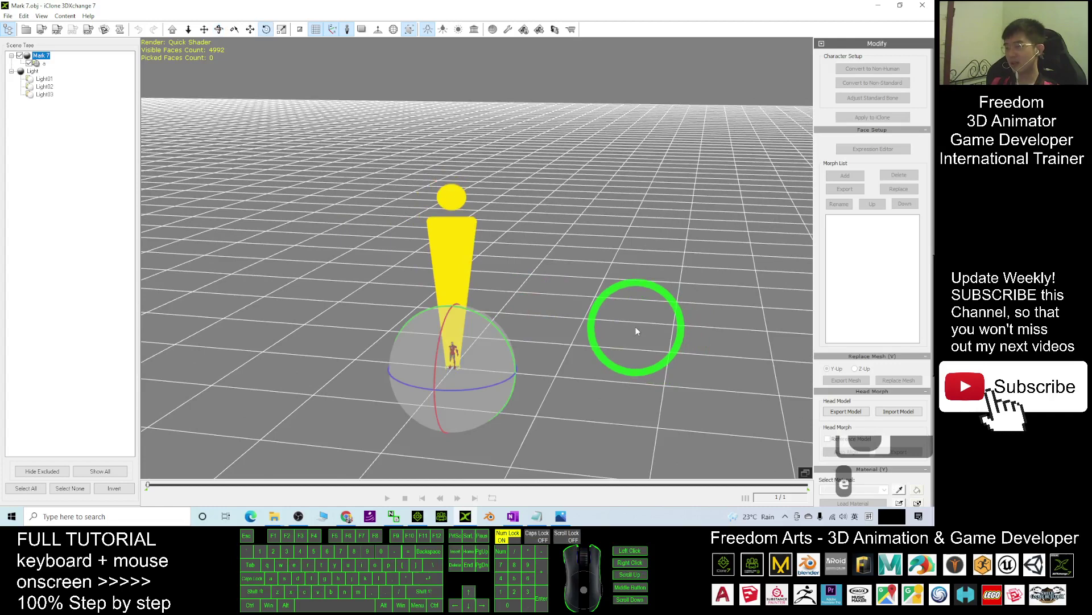
{"action": "key", "text": "r"}
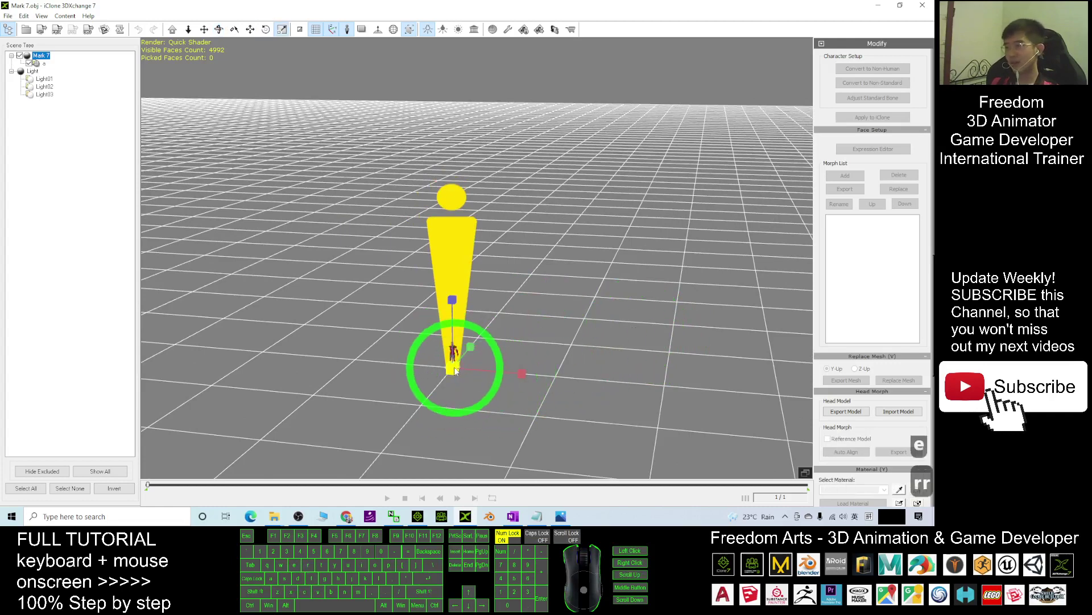
{"action": "left_click_drag", "start_coordinate": [458, 369], "coordinate": [624, 183]}
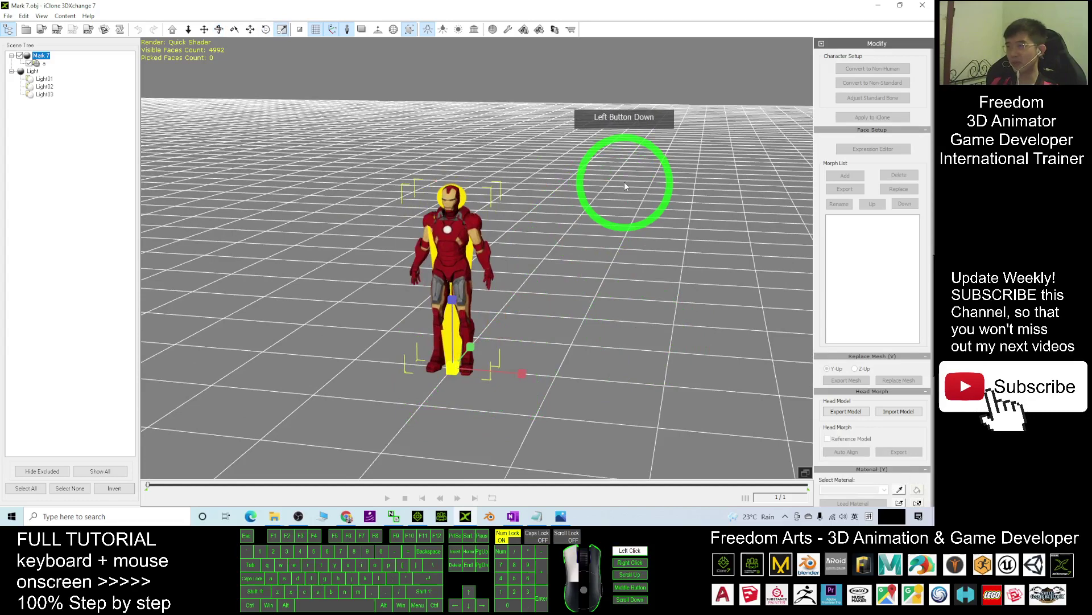
{"action": "scroll", "coordinate": [485, 277], "scroll_direction": "up", "scroll_amount": 7}
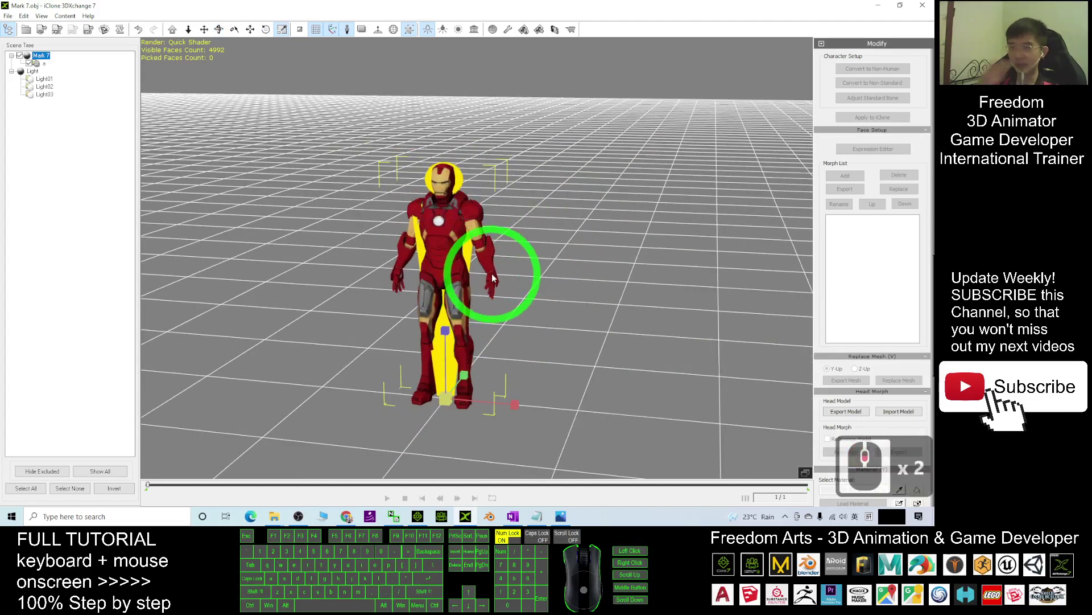
{"action": "scroll", "coordinate": [501, 282], "scroll_direction": "up", "scroll_amount": 1}
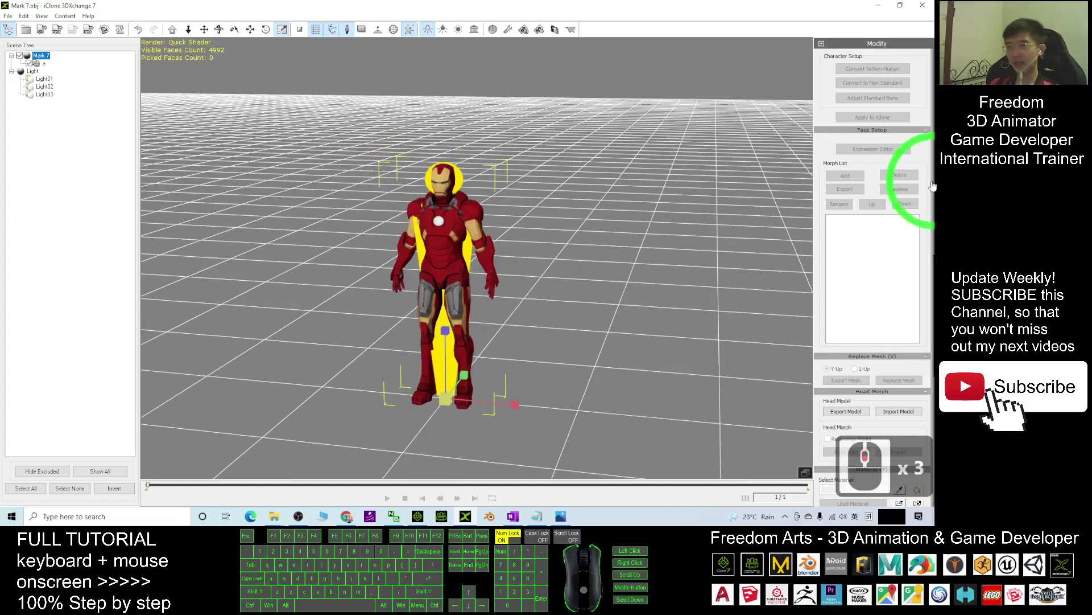
{"action": "left_click_drag", "start_coordinate": [932, 181], "coordinate": [932, 94]}
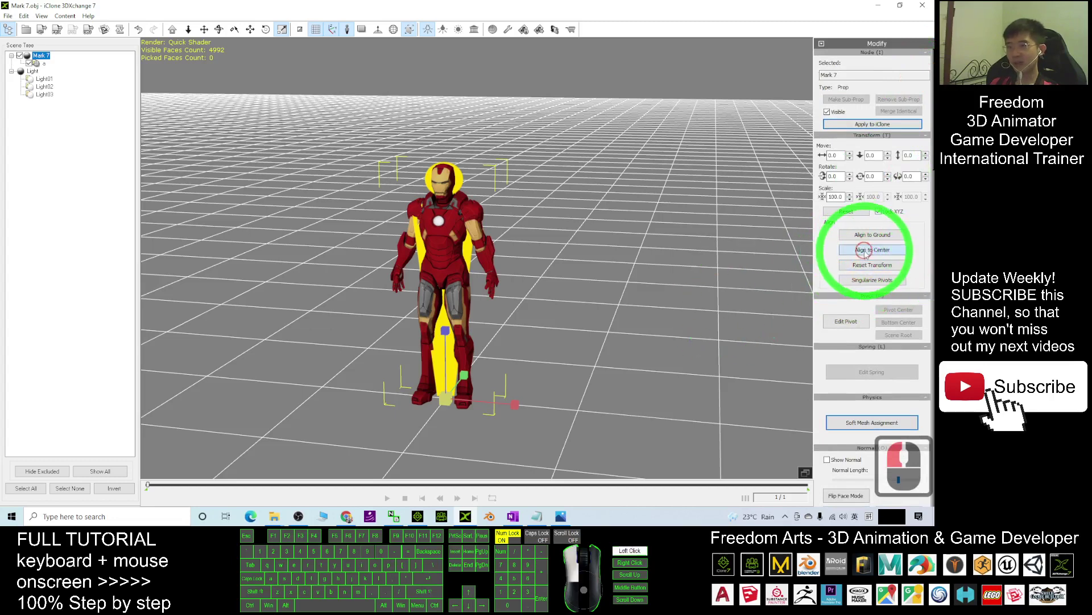
- Align Iron Man to the scene centre, orbit to inspect it, then bring the Iron_Man_Mark_7 folder forward
{"action": "left_click", "coordinate": [865, 252]}
{"action": "left_click_drag", "start_coordinate": [603, 319], "coordinate": [740, 309]}
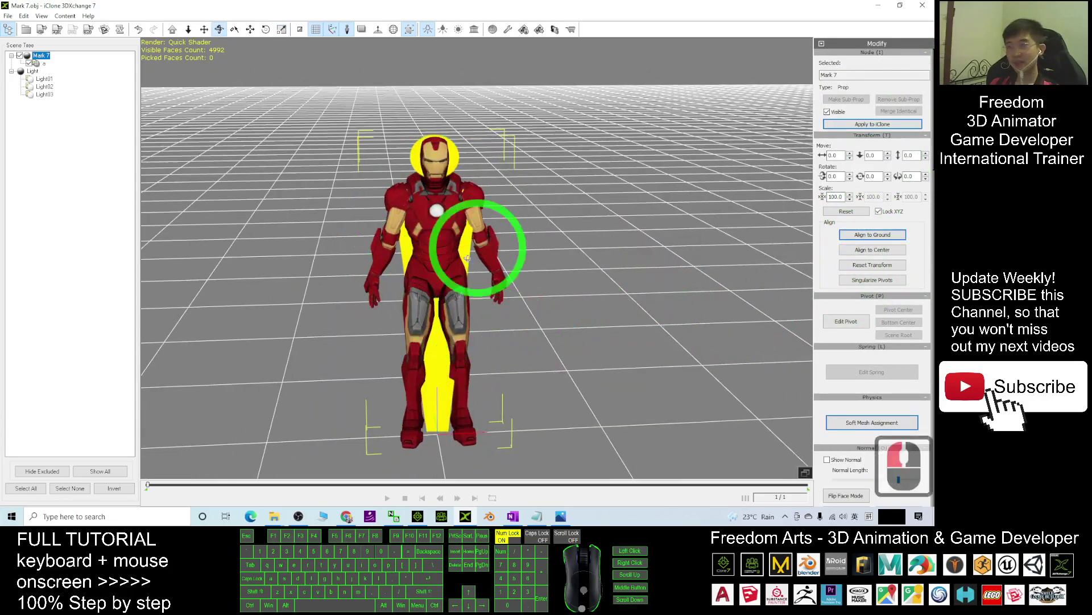
{"action": "left_click_drag", "start_coordinate": [644, 281], "coordinate": [495, 302]}
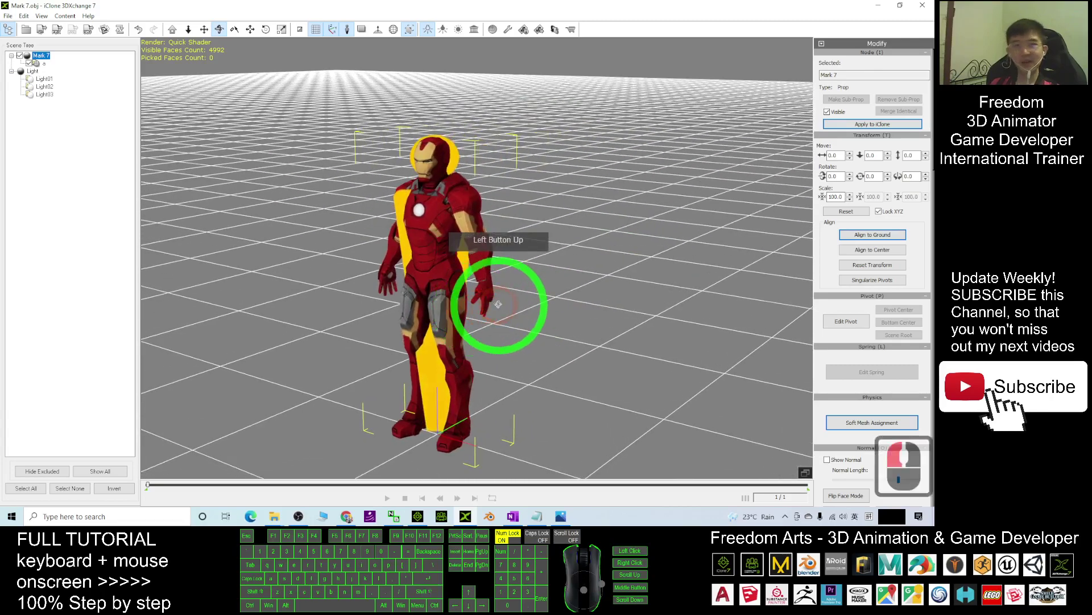
{"action": "scroll", "coordinate": [484, 263], "scroll_direction": "up", "scroll_amount": 2}
{"action": "left_click_drag", "start_coordinate": [481, 251], "coordinate": [524, 215]}
{"action": "scroll", "coordinate": [489, 267], "scroll_direction": "down", "scroll_amount": 2}
{"action": "left_click_drag", "start_coordinate": [468, 302], "coordinate": [500, 293]}
{"action": "left_click_drag", "start_coordinate": [296, 6], "coordinate": [431, 74]}
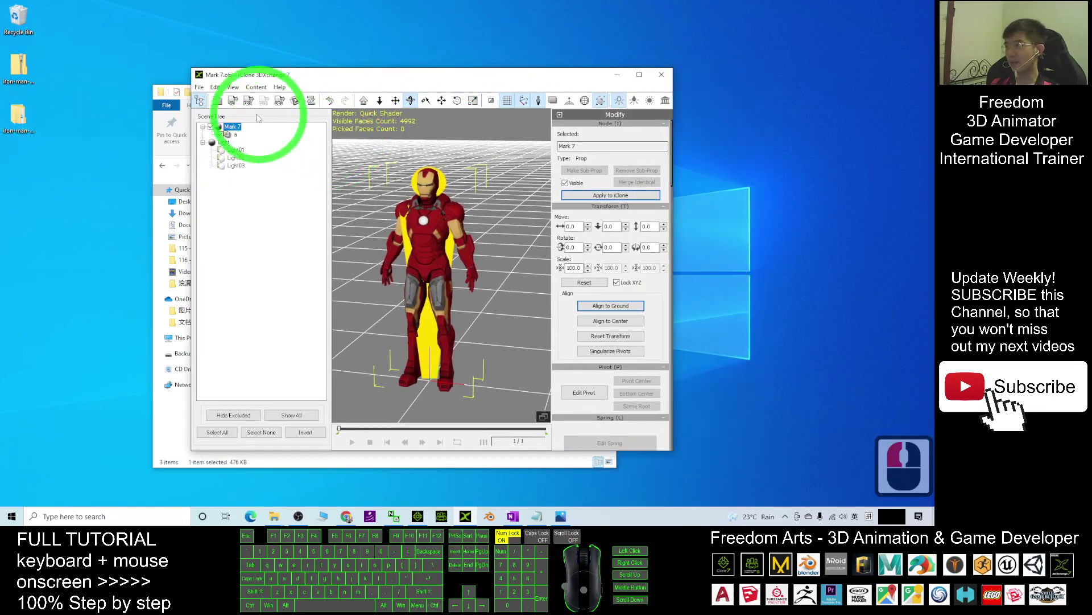
{"action": "left_click", "coordinate": [169, 437]}
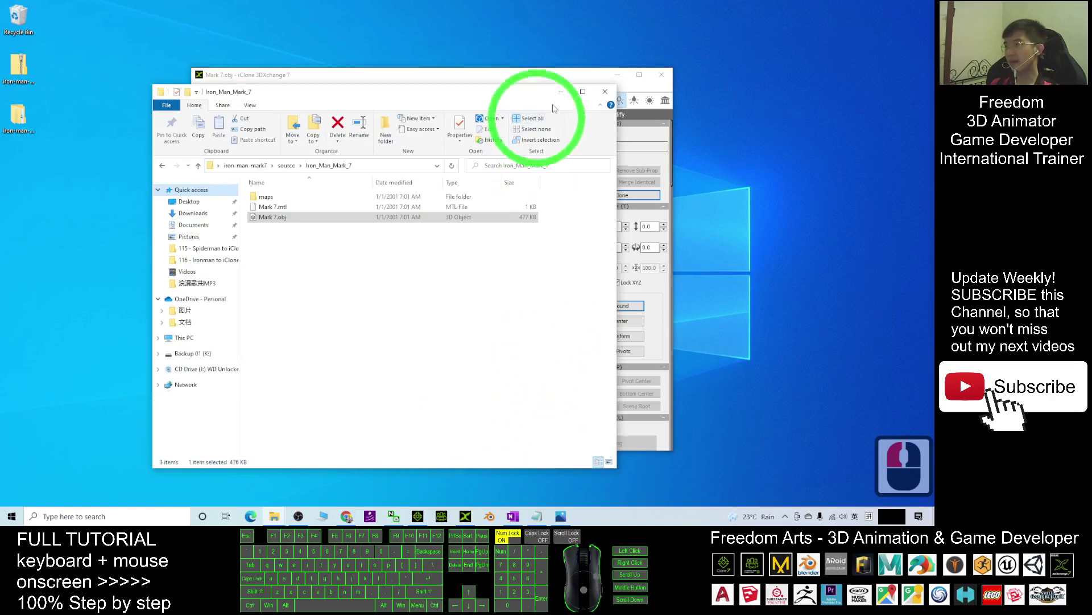
- Set up FBX export with the Maya_Win32-bit_Optimized preset and Desktop as destination
{"action": "left_click", "coordinate": [602, 92]}
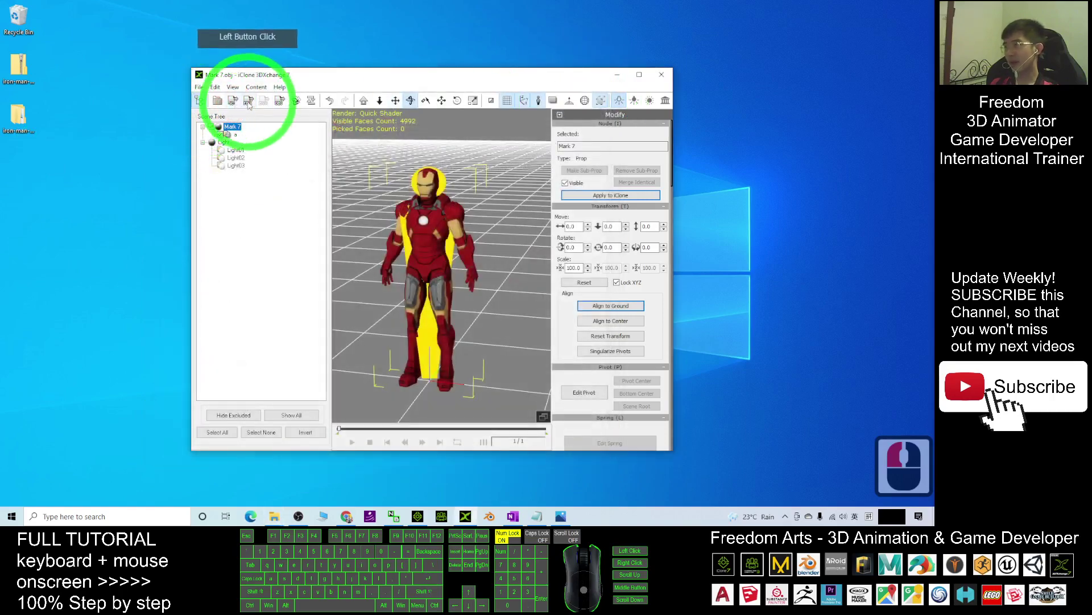
{"action": "left_click", "coordinate": [249, 100]}
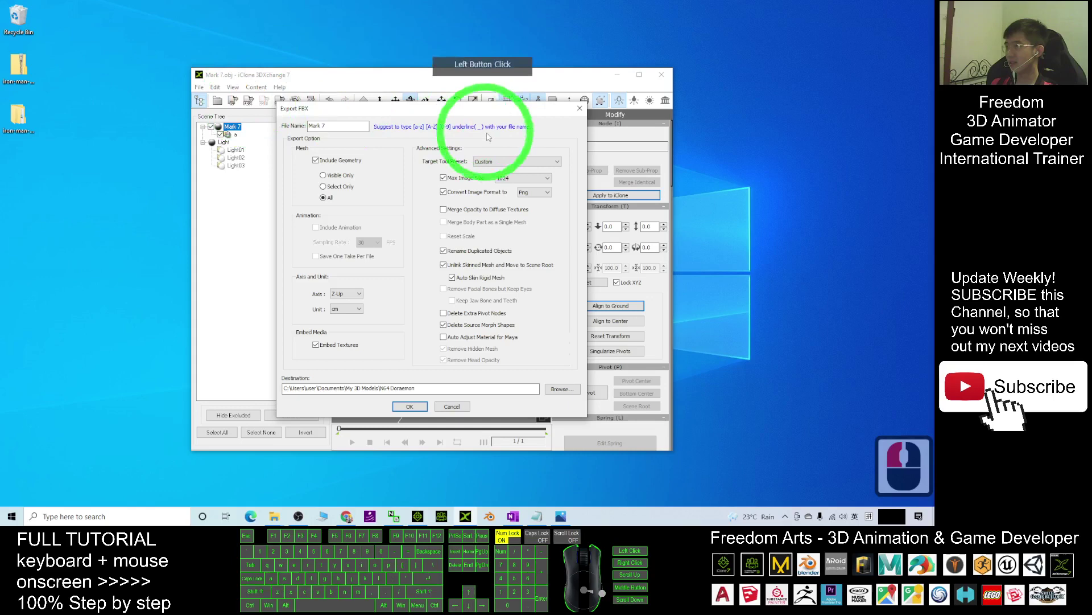
{"action": "left_click", "coordinate": [500, 163]}
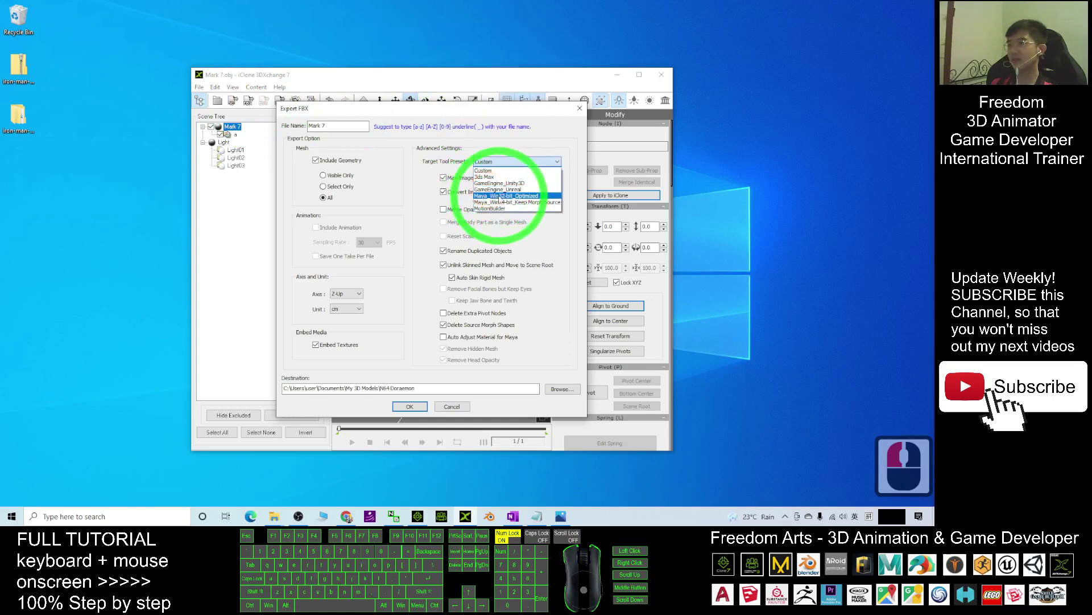
{"action": "left_click", "coordinate": [489, 195]}
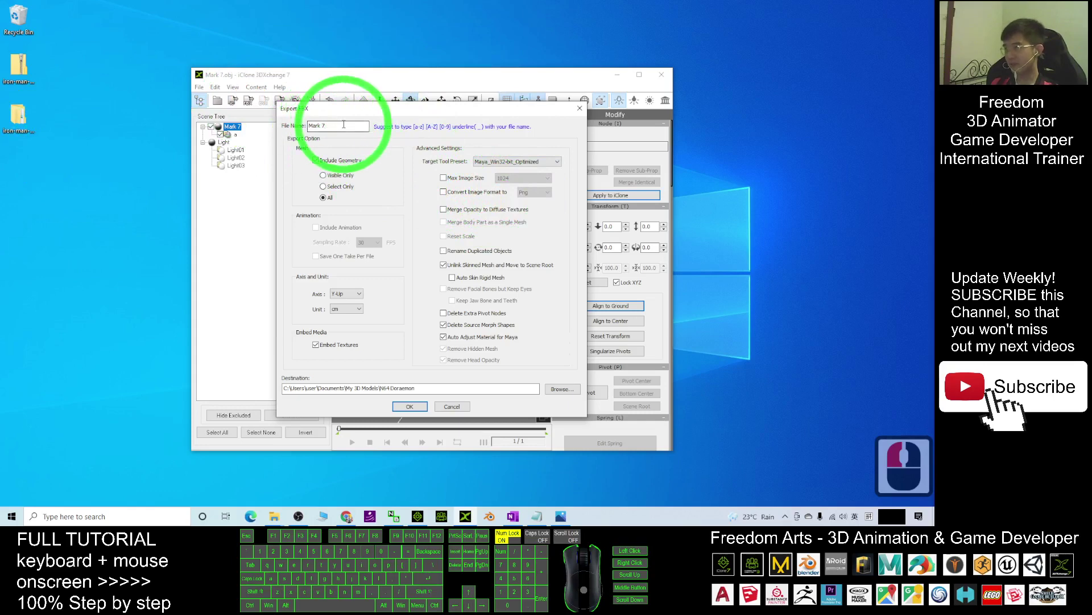
{"action": "left_click_drag", "start_coordinate": [344, 124], "coordinate": [308, 125]}
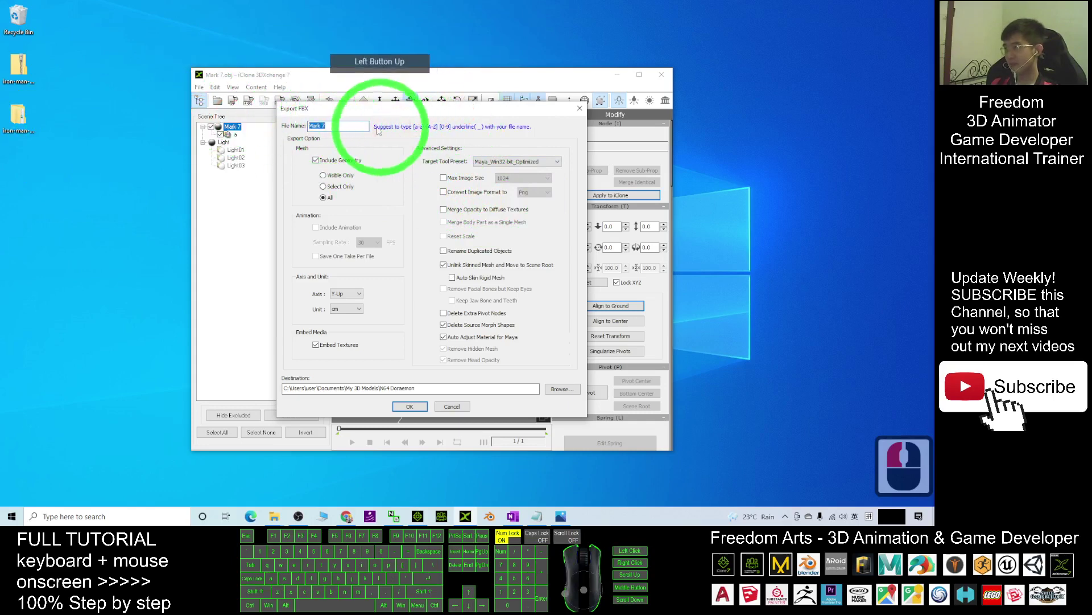
{"action": "left_click", "coordinate": [562, 391]}
{"action": "left_click", "coordinate": [400, 225]}
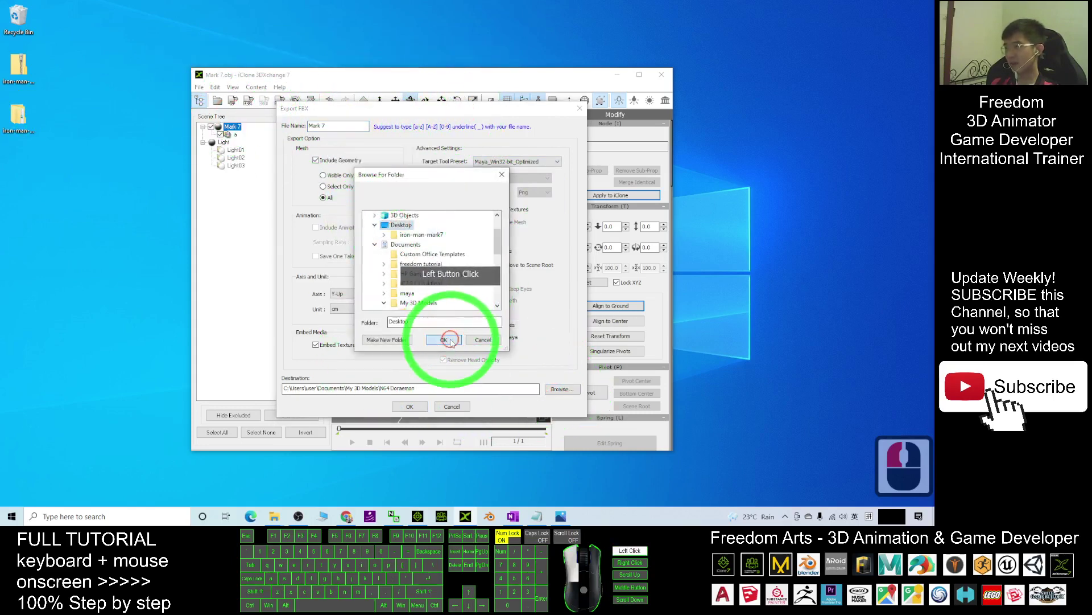
{"action": "left_click", "coordinate": [450, 340]}
- Name the export 'Iron Man no rig', export it, and confirm the success message
{"action": "double_click", "coordinate": [333, 125]}
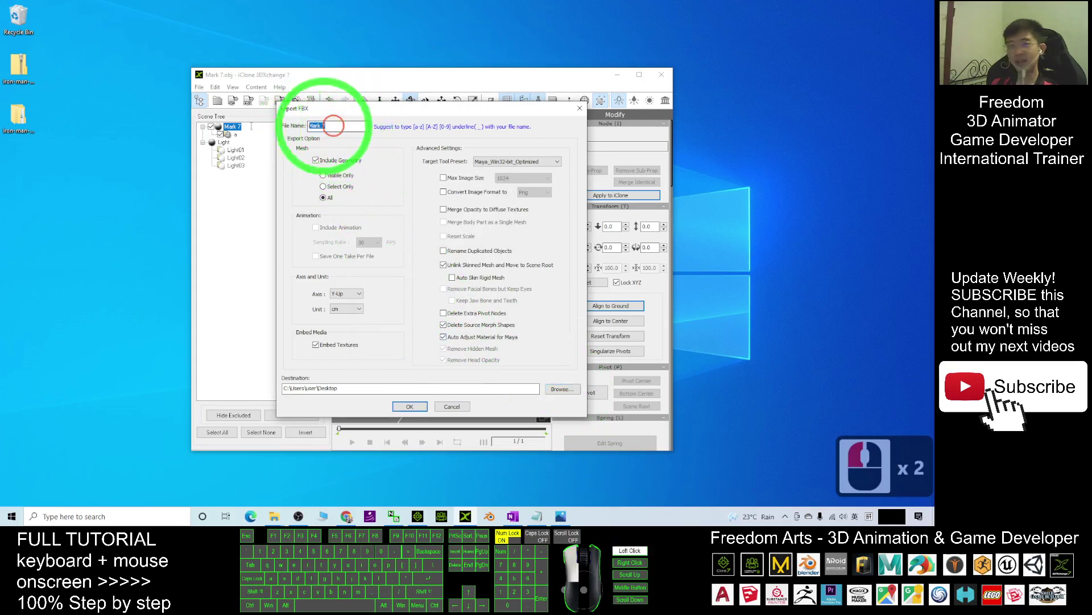
{"action": "type", "text": "Iron Man no rig"}
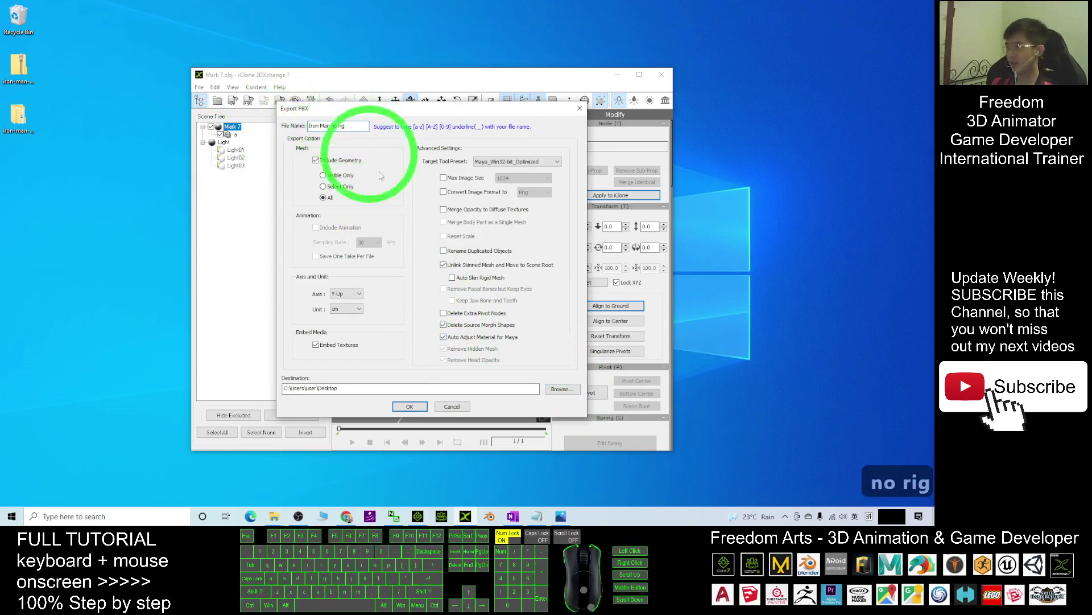
{"action": "left_click", "coordinate": [411, 408]}
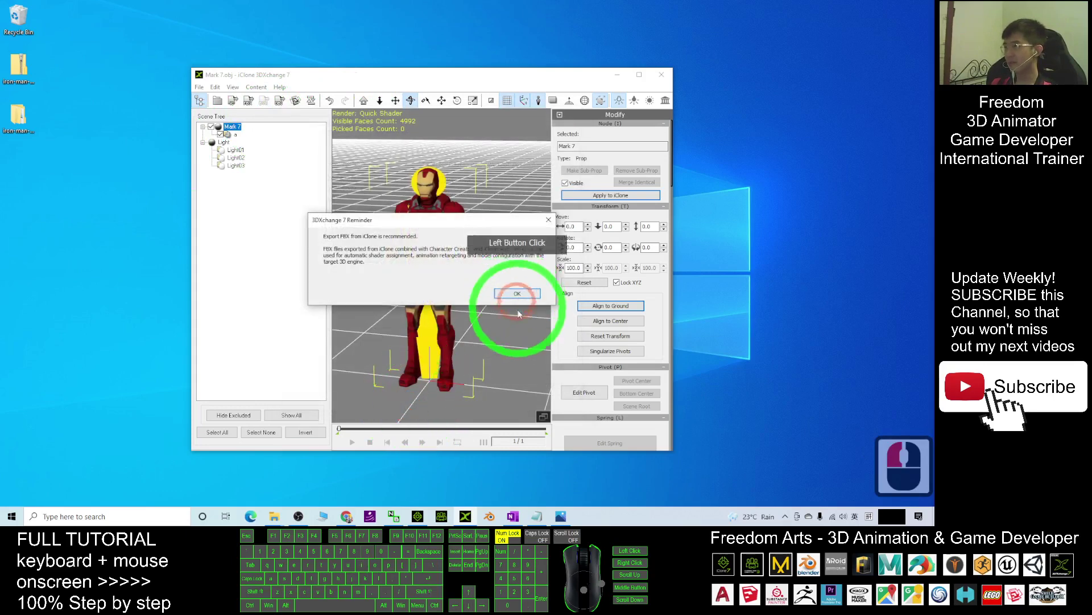
{"action": "left_click", "coordinate": [514, 294]}
{"action": "left_click", "coordinate": [456, 285]}
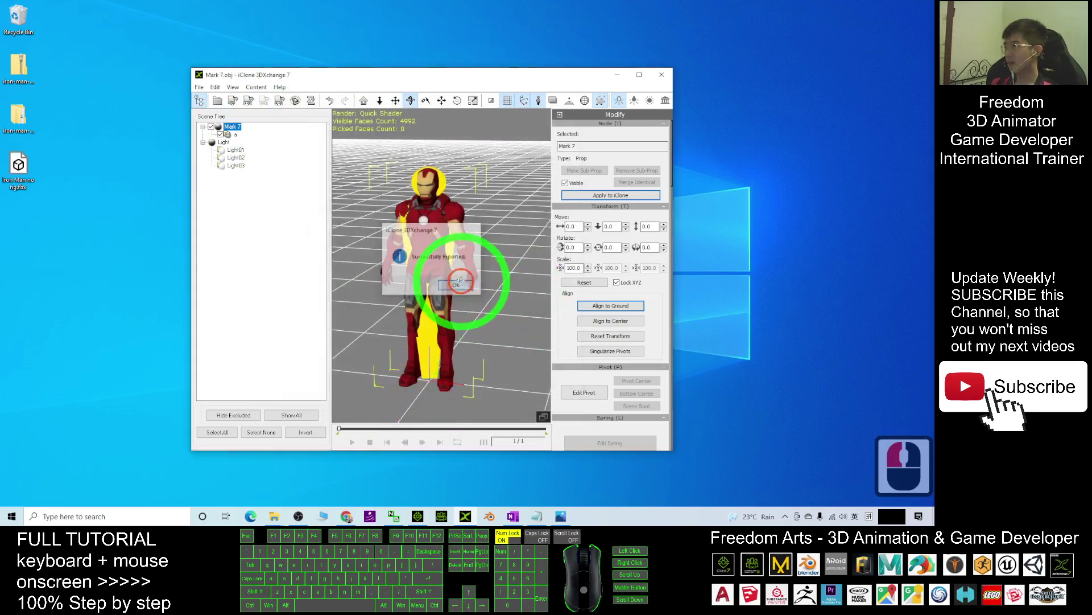
{"action": "left_click", "coordinate": [33, 178]}
- Bring Chrome forward and go to mixamo in a new tab, reaching the signed-in character library
{"action": "left_click", "coordinate": [409, 443]}
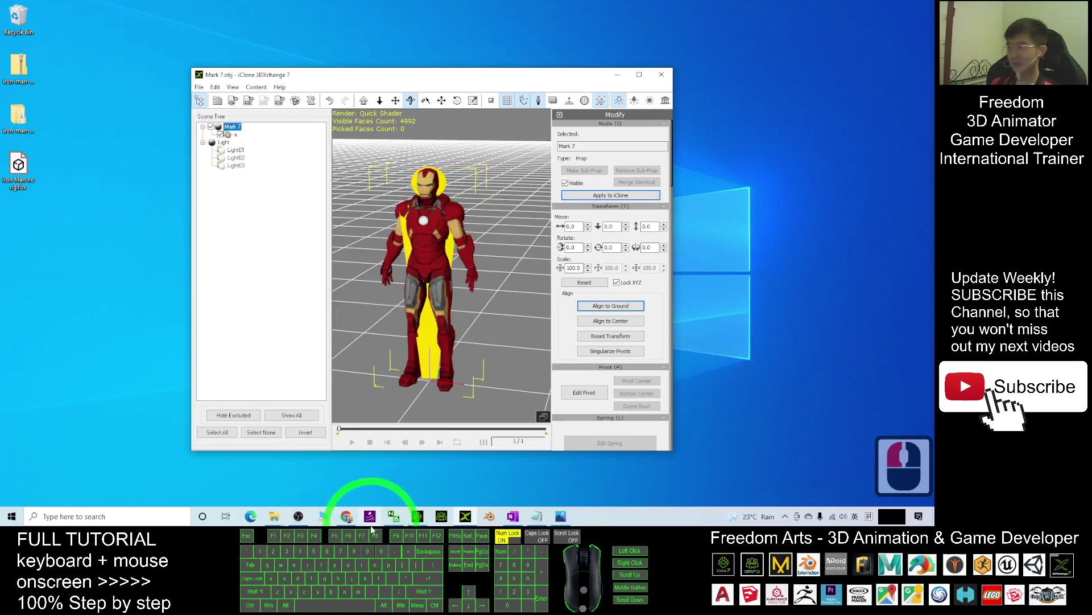
{"action": "mouse_move", "coordinate": [351, 522]}
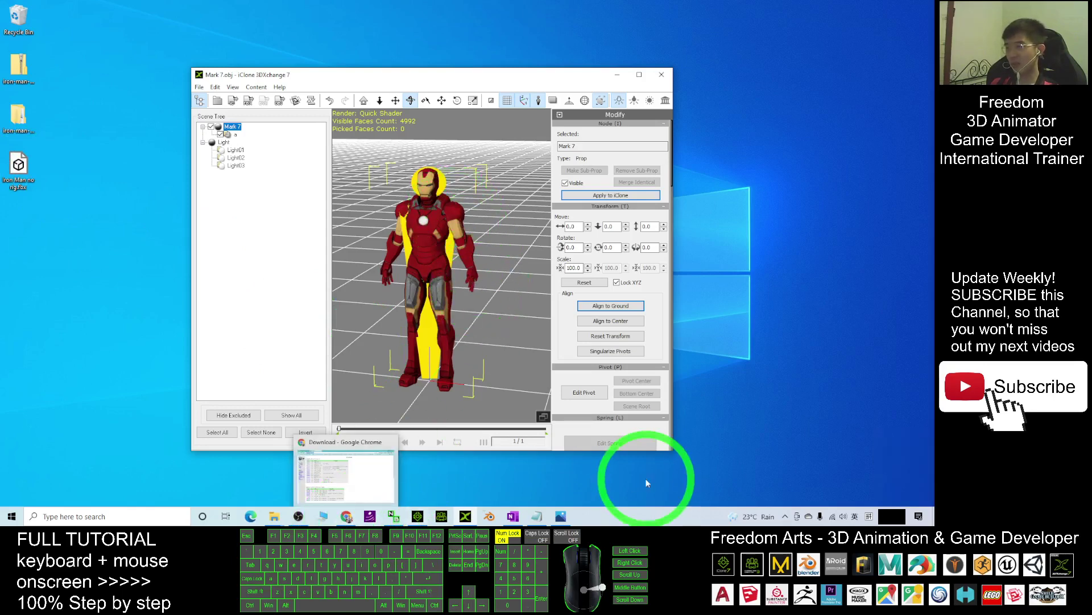
{"action": "left_click", "coordinate": [428, 498]}
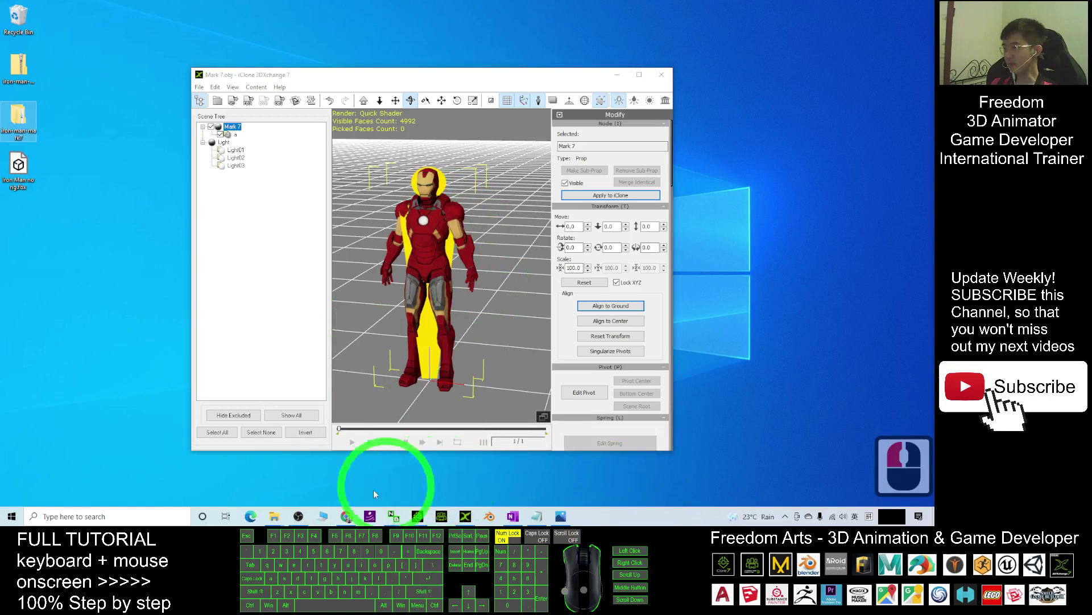
{"action": "left_click", "coordinate": [347, 517]}
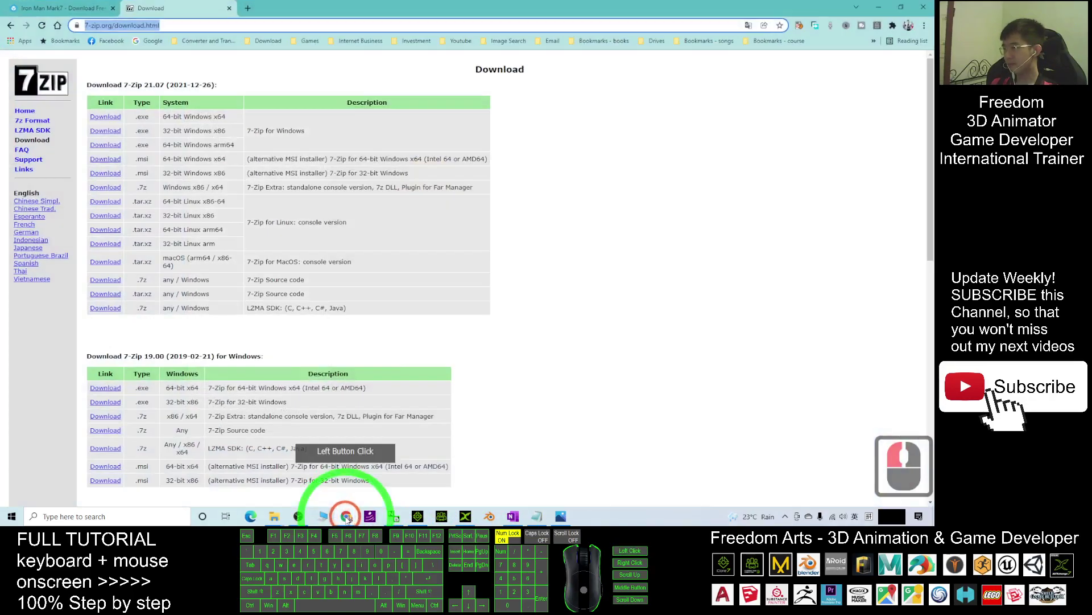
{"action": "left_click", "coordinate": [248, 8]}
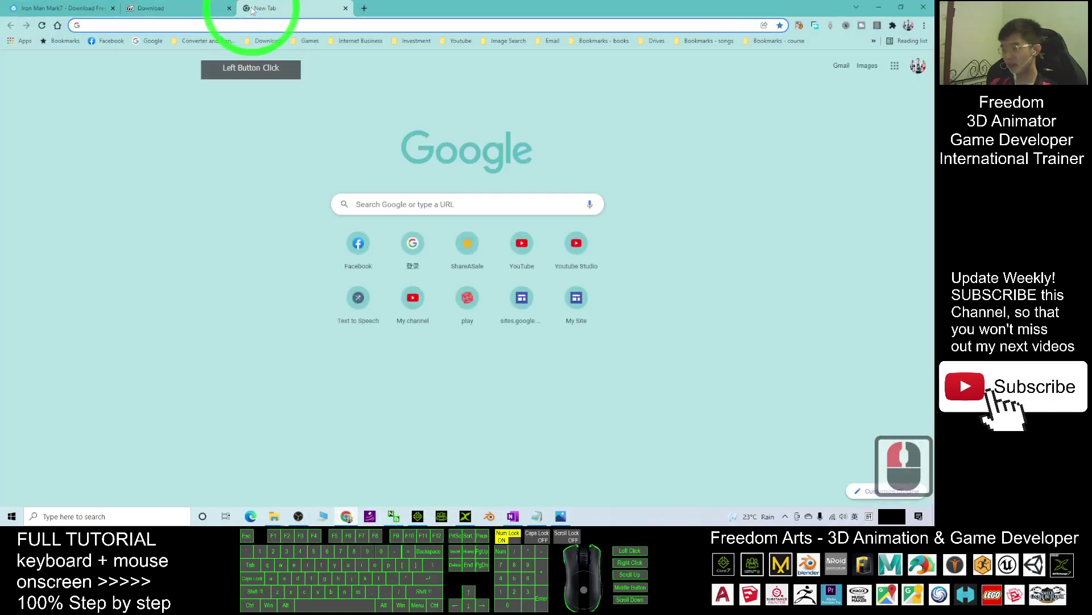
{"action": "type", "text": "mixamo"}
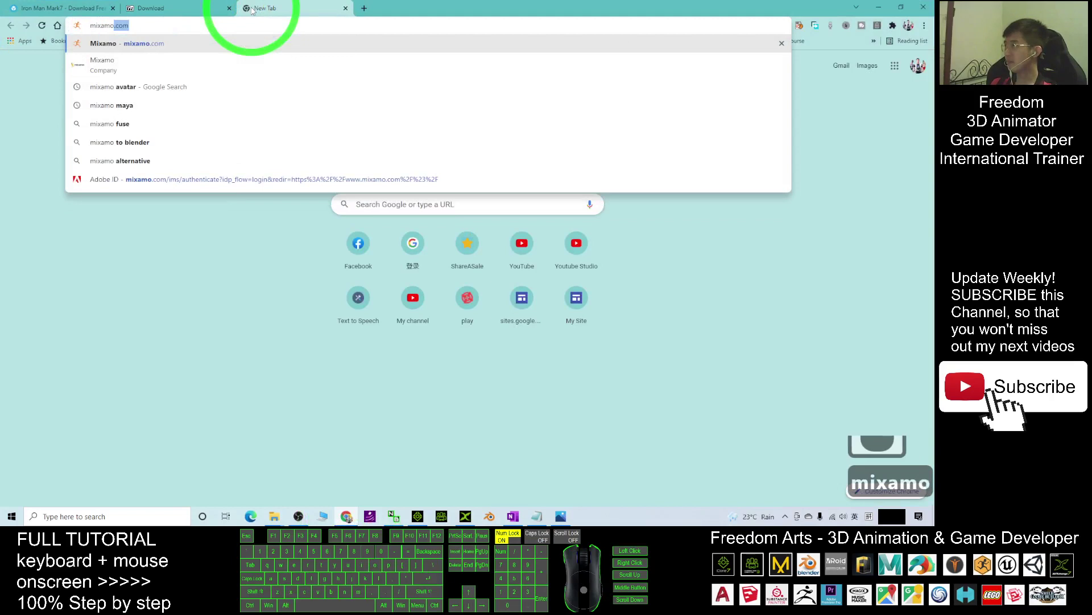
{"action": "key", "text": "Return"}
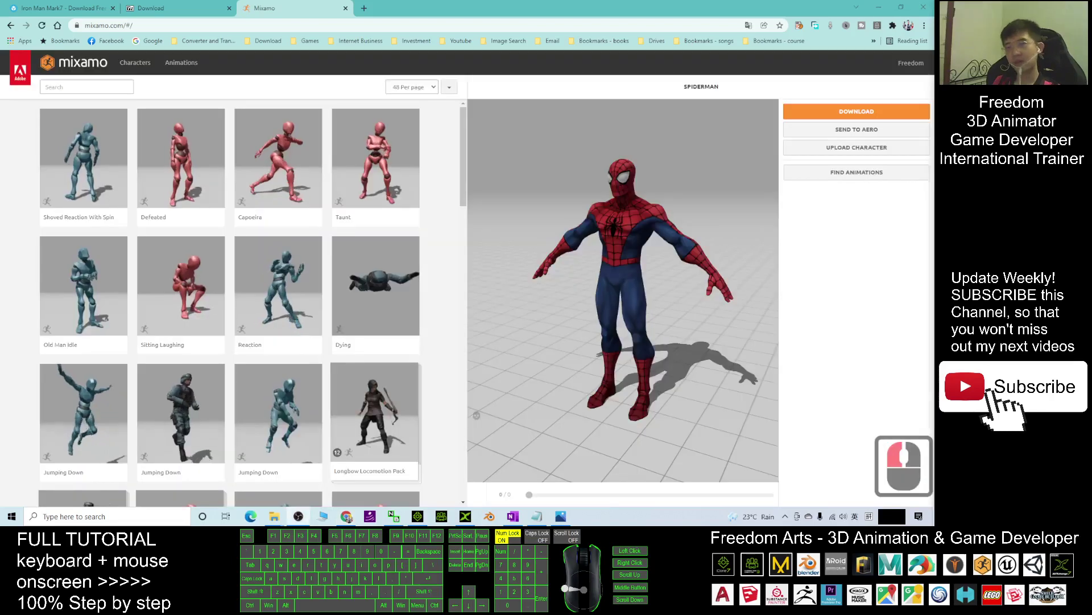
{"action": "left_click", "coordinate": [873, 361]}
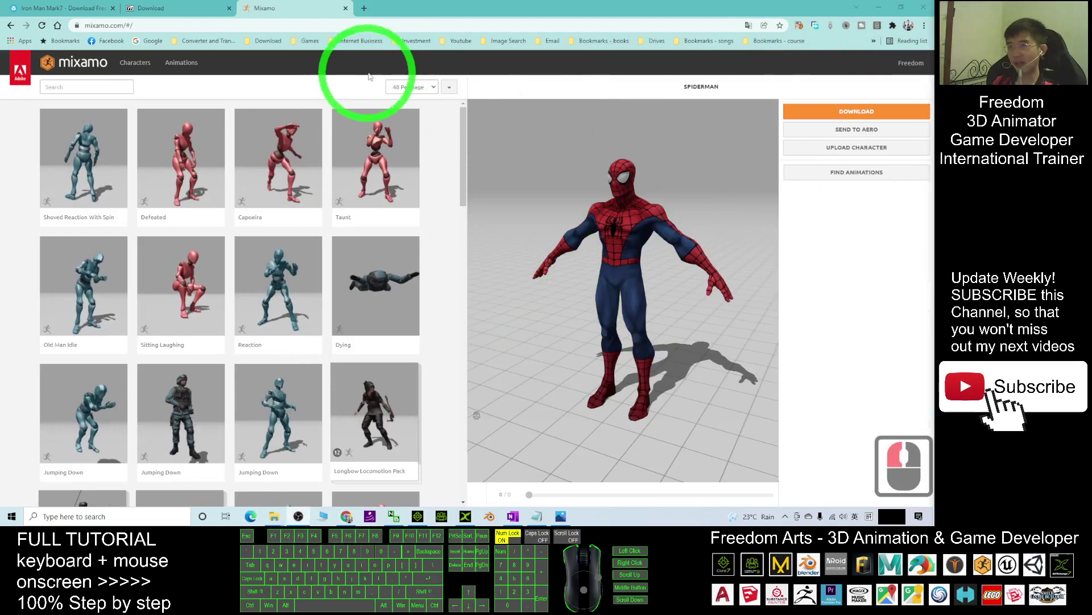
- Upload Iron Man no rig.fbx from the desktop as a new Mixamo character
{"action": "left_click_drag", "start_coordinate": [732, 12], "coordinate": [632, 38]}
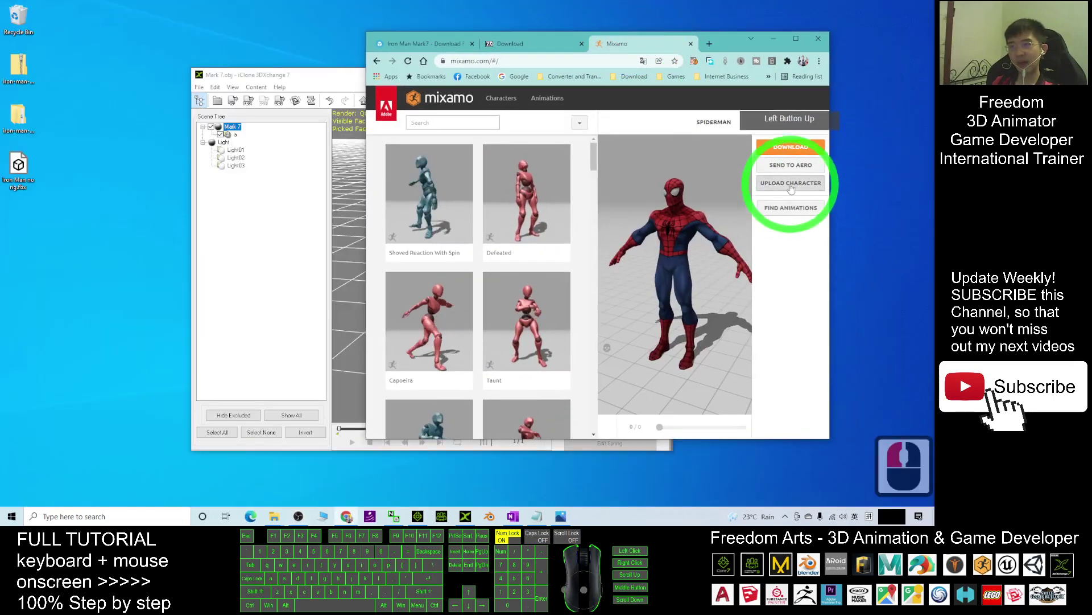
{"action": "left_click", "coordinate": [791, 187]}
{"action": "left_click", "coordinate": [3, 169]}
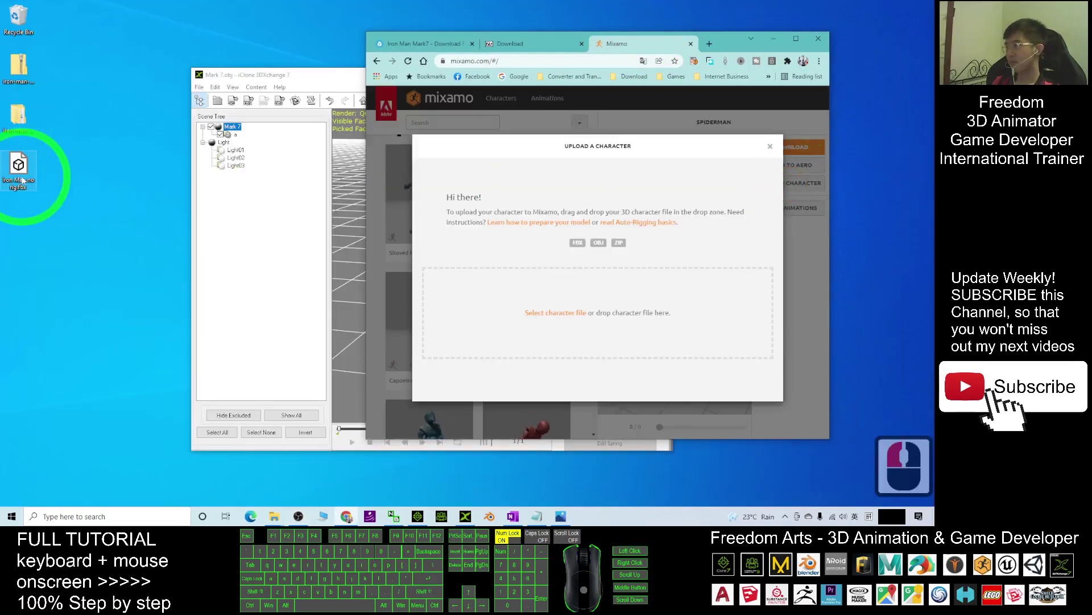
{"action": "left_click_drag", "start_coordinate": [30, 180], "coordinate": [618, 327]}
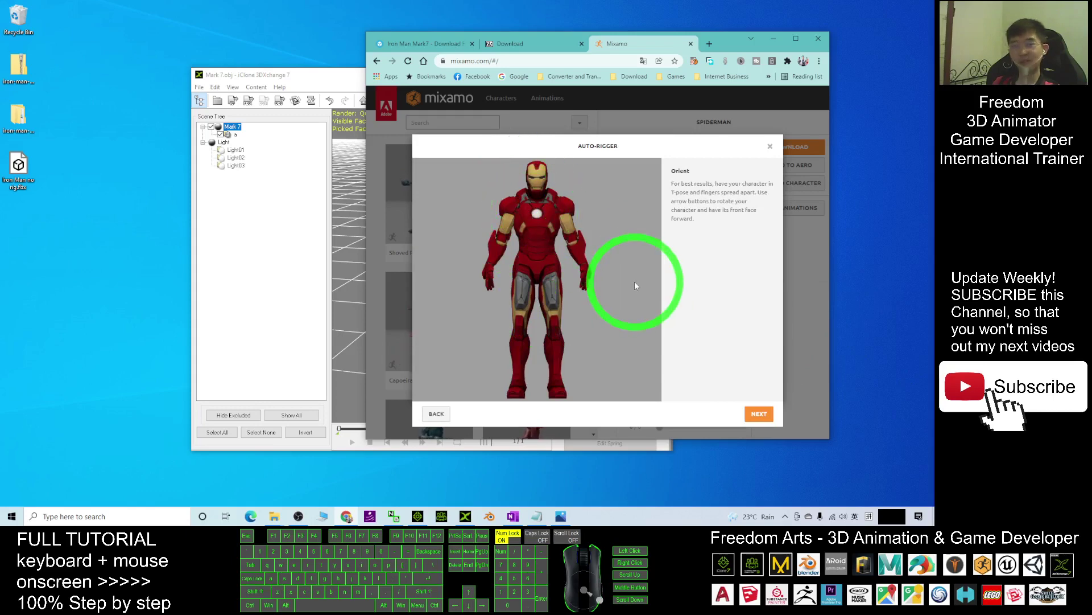
- Place the chin, wrist, elbow, knee and groin markers on Iron Man and start auto-rigging
{"action": "left_click", "coordinate": [759, 414]}
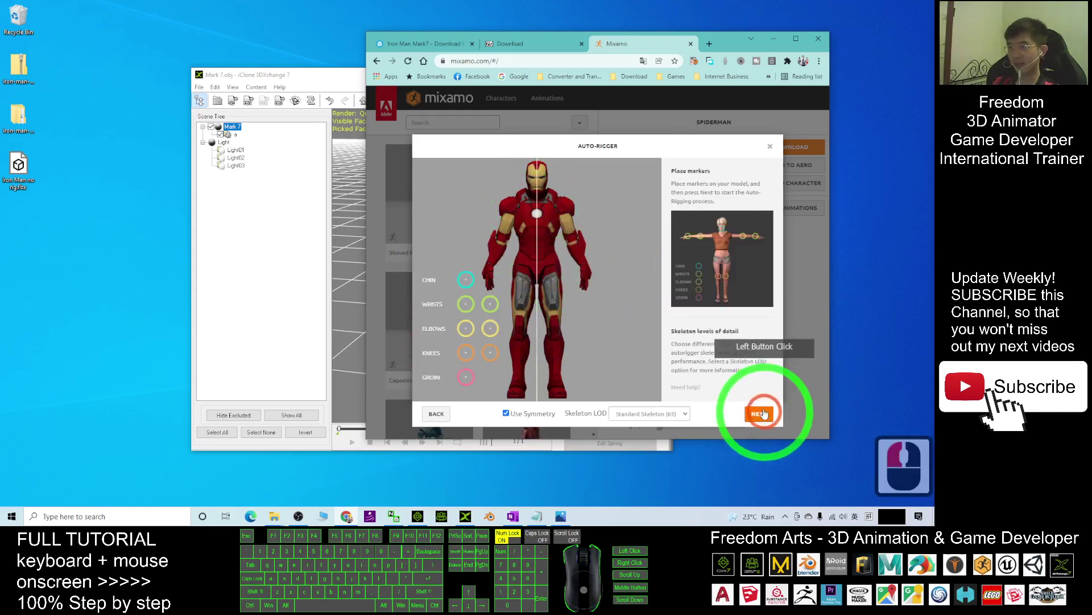
{"action": "mouse_move", "coordinate": [466, 279]}
{"action": "left_mouse_down"}
{"action": "mouse_move", "coordinate": [534, 233]}
{"action": "mouse_move", "coordinate": [537, 193]}
{"action": "left_mouse_up"}
{"action": "mouse_move", "coordinate": [466, 304]}
{"action": "left_mouse_down"}
{"action": "mouse_move", "coordinate": [487, 257]}
{"action": "mouse_move", "coordinate": [491, 266]}
{"action": "left_mouse_up"}
{"action": "mouse_move", "coordinate": [465, 328]}
{"action": "left_mouse_down"}
{"action": "mouse_move", "coordinate": [495, 238]}
{"action": "mouse_move", "coordinate": [500, 248]}
{"action": "left_mouse_up"}
{"action": "left_click_drag", "start_coordinate": [465, 353], "coordinate": [519, 330]}
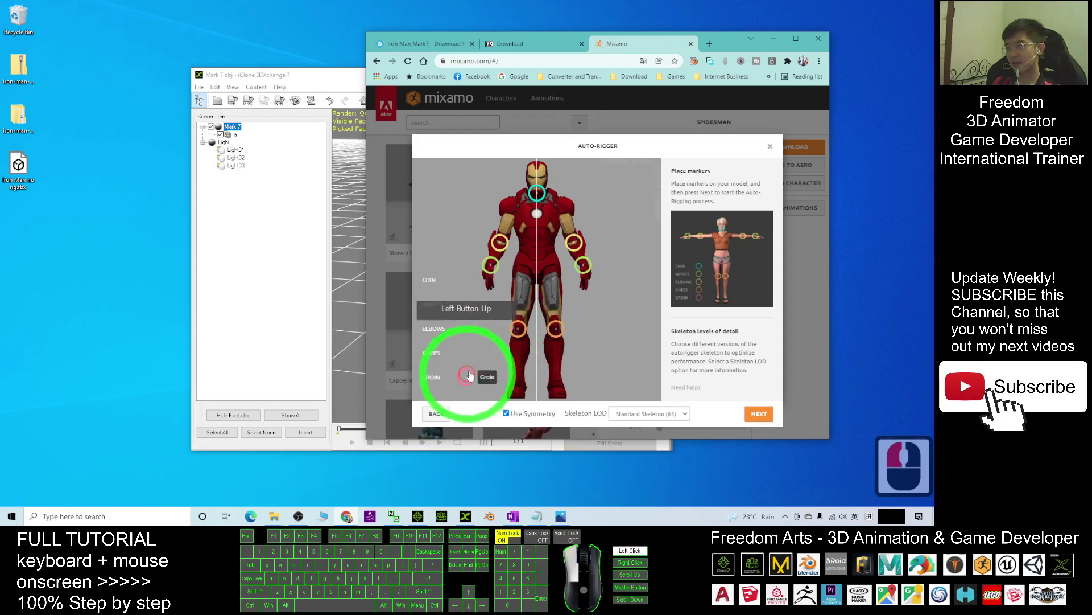
{"action": "left_click_drag", "start_coordinate": [468, 375], "coordinate": [535, 277]}
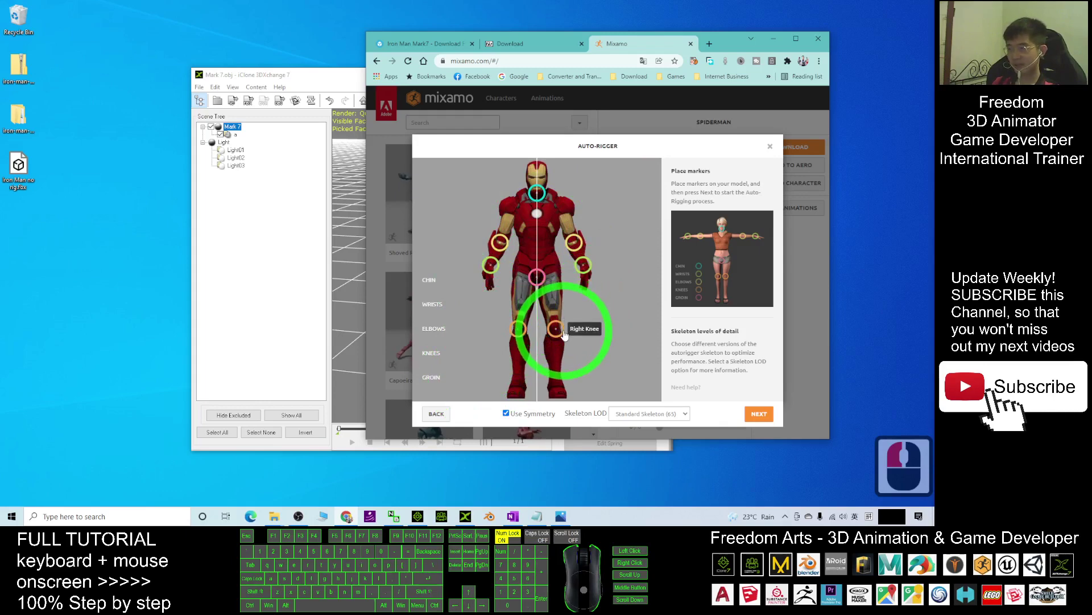
{"action": "left_click", "coordinate": [759, 414]}
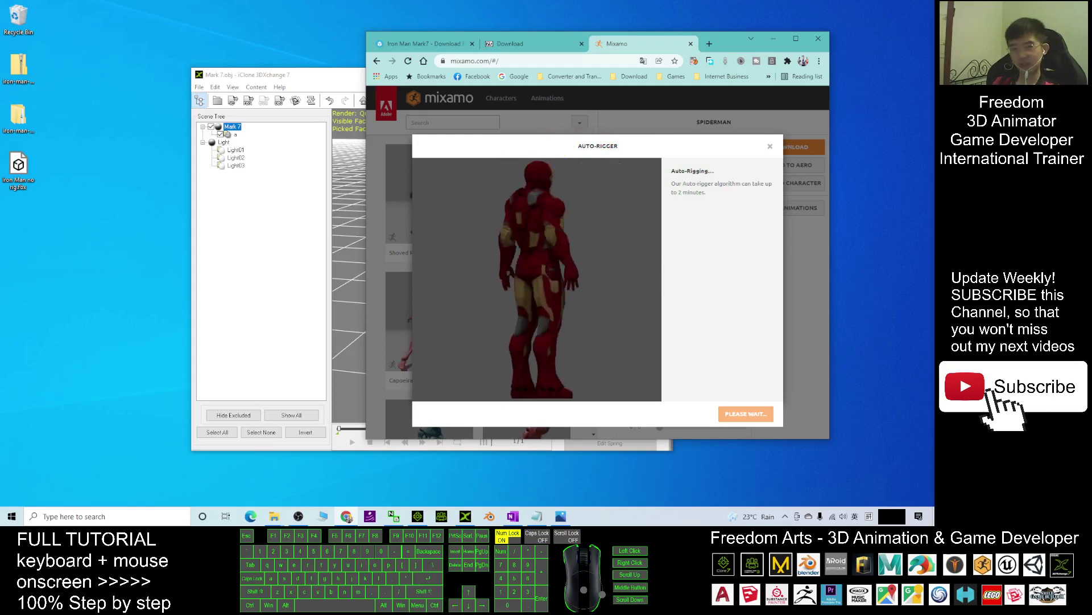
- Inspect the rigged Iron Man preview and accept it as the current Mixamo character
{"action": "left_click", "coordinate": [846, 334]}
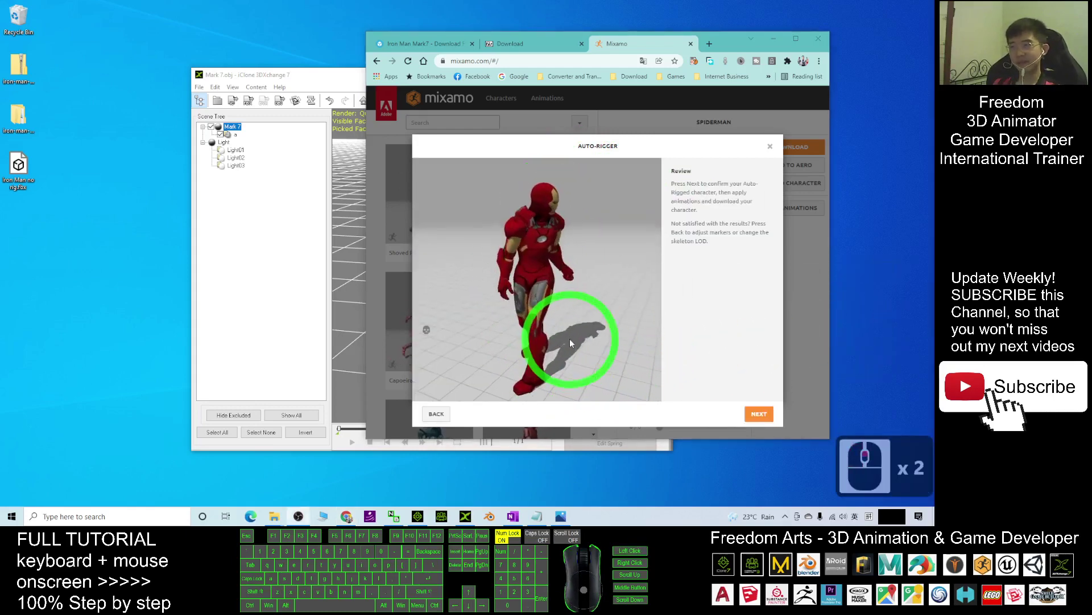
{"action": "left_click_drag", "start_coordinate": [569, 334], "coordinate": [741, 356]}
{"action": "left_click", "coordinate": [760, 415]}
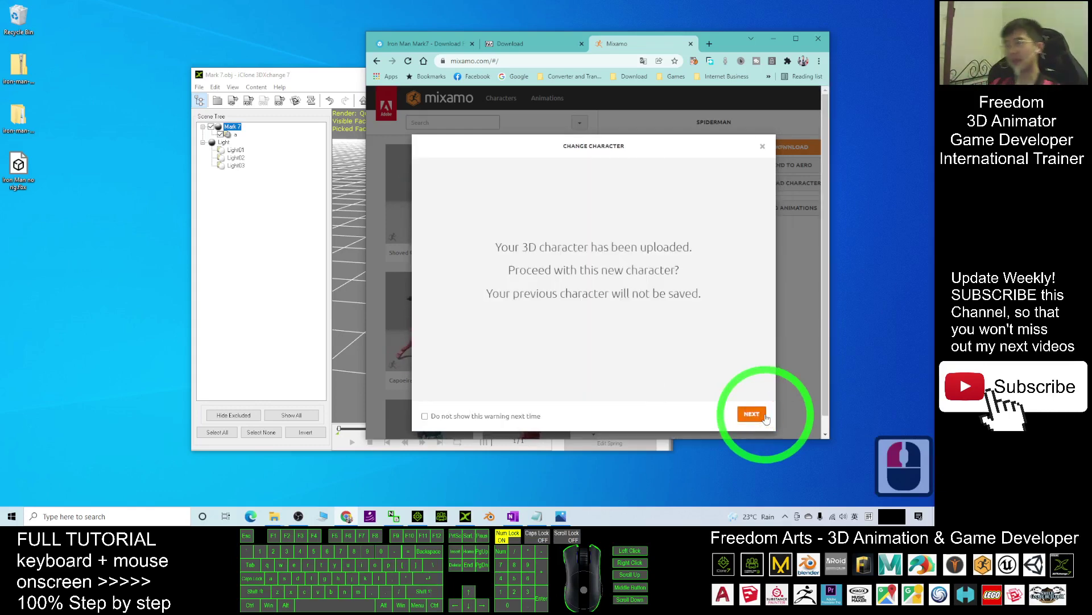
{"action": "left_click", "coordinate": [765, 416]}
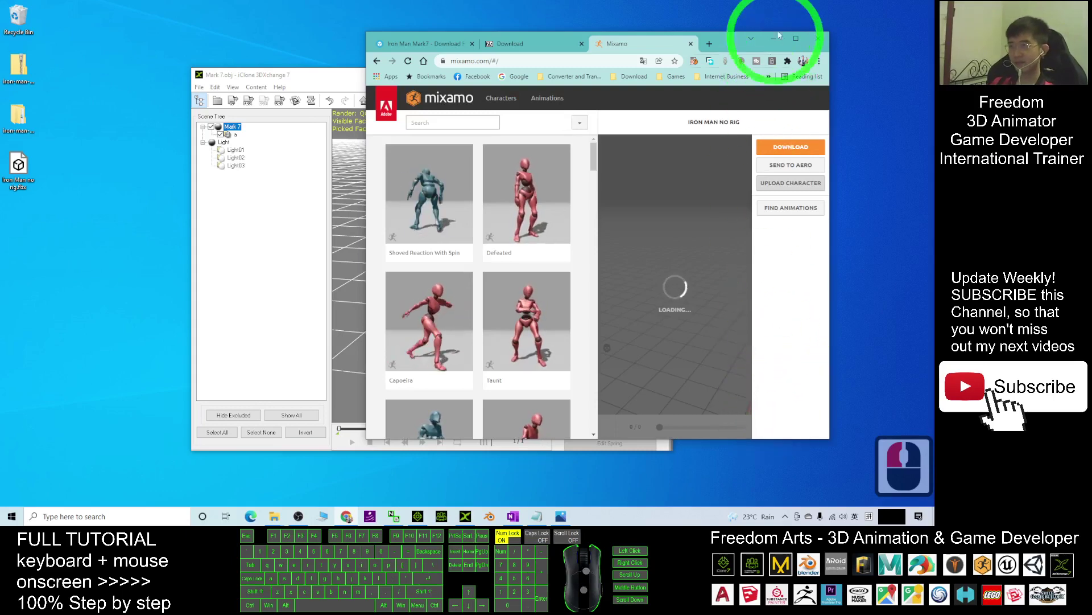
- Maximize the Chrome window, then restore and reposition it
{"action": "left_click", "coordinate": [796, 38]}
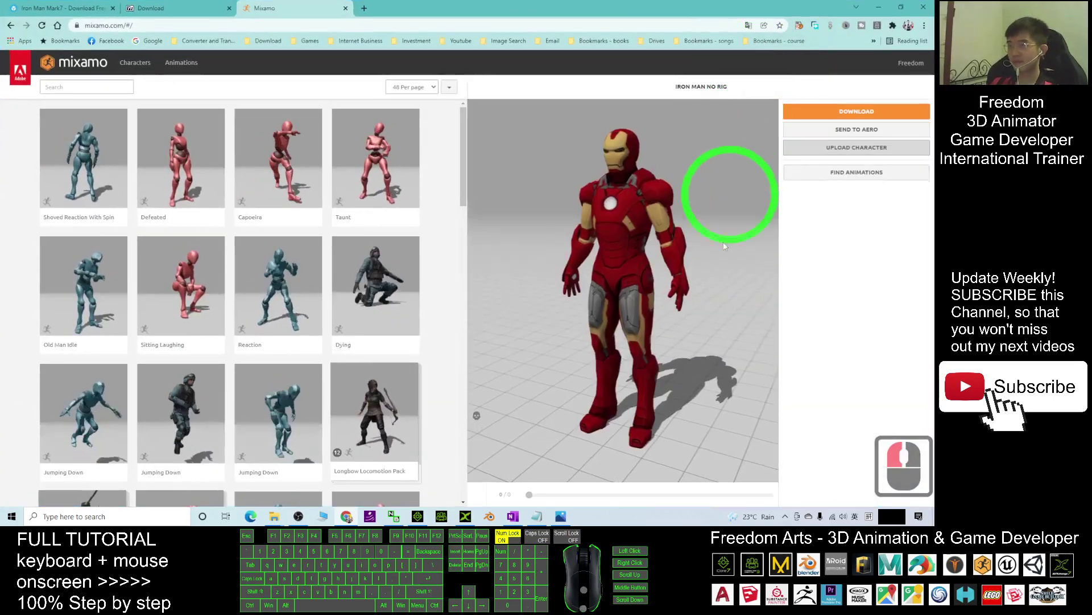
{"action": "double_click", "coordinate": [691, 294]}
{"action": "left_click_drag", "start_coordinate": [592, 8], "coordinate": [604, 42]}
- Download the rigged Iron Man as FBX Binary in T-pose and show it in Downloads
{"action": "left_click", "coordinate": [787, 157]}
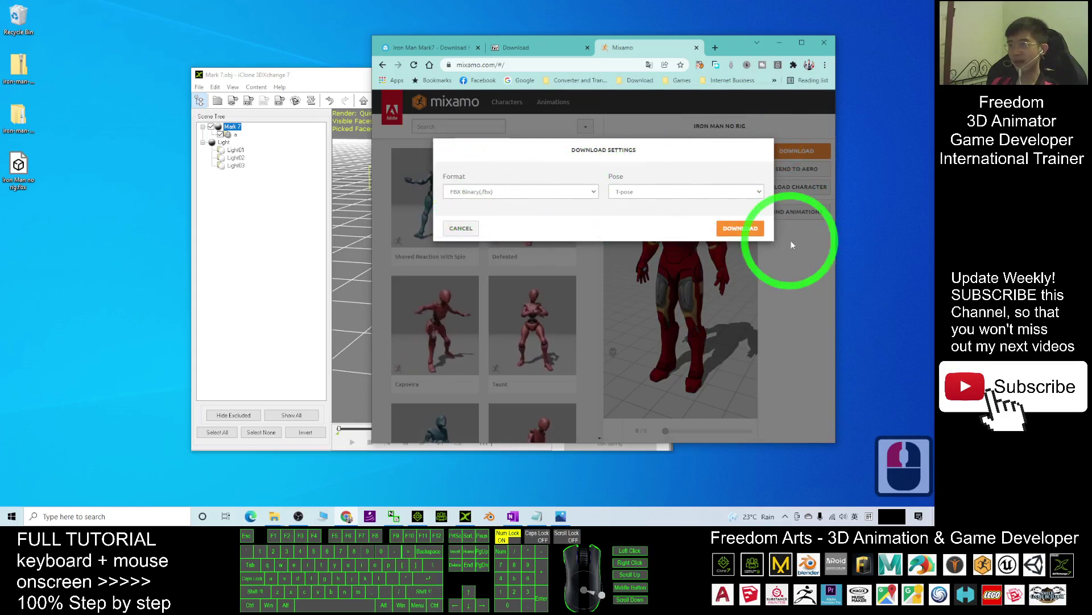
{"action": "left_click", "coordinate": [740, 228]}
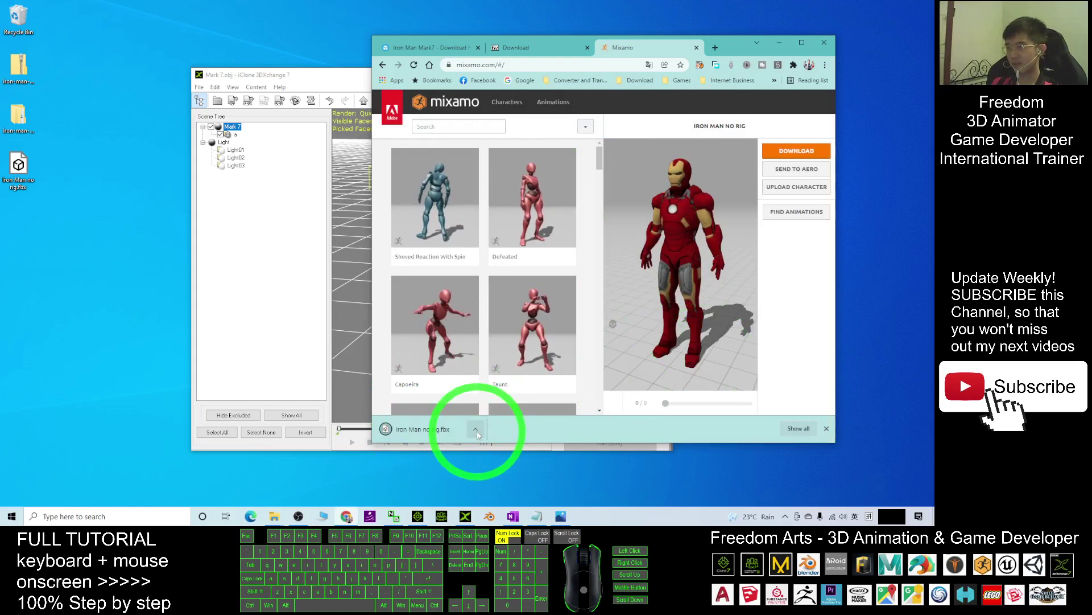
{"action": "left_click", "coordinate": [476, 434]}
{"action": "left_click", "coordinate": [500, 467]}
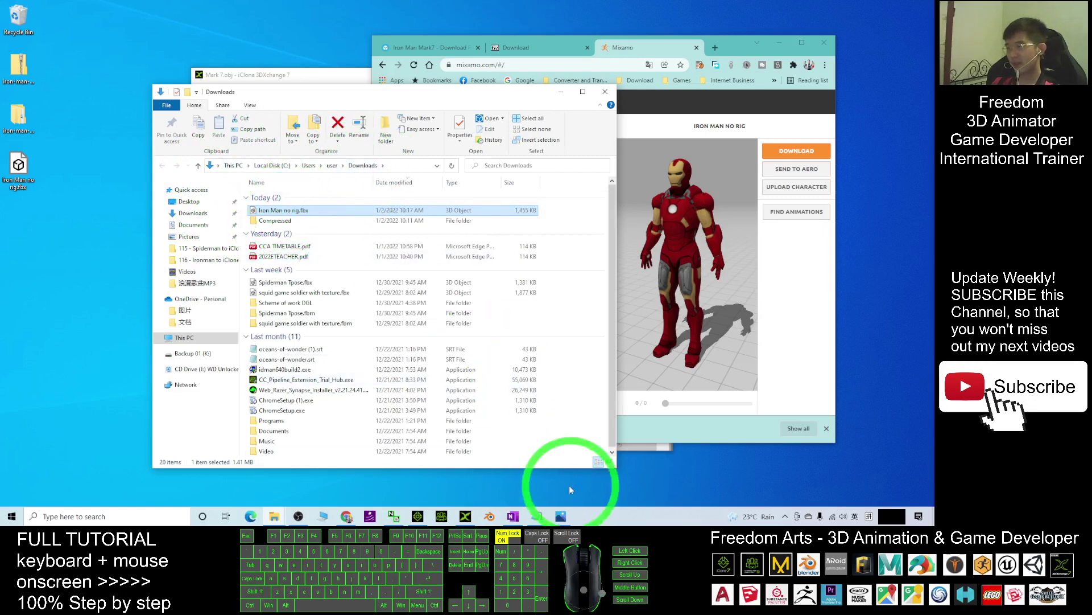
- Import the rigged Iron Man no rig.fbx into 3DXchange, discarding the old scene without exporting
{"action": "left_click", "coordinate": [468, 516]}
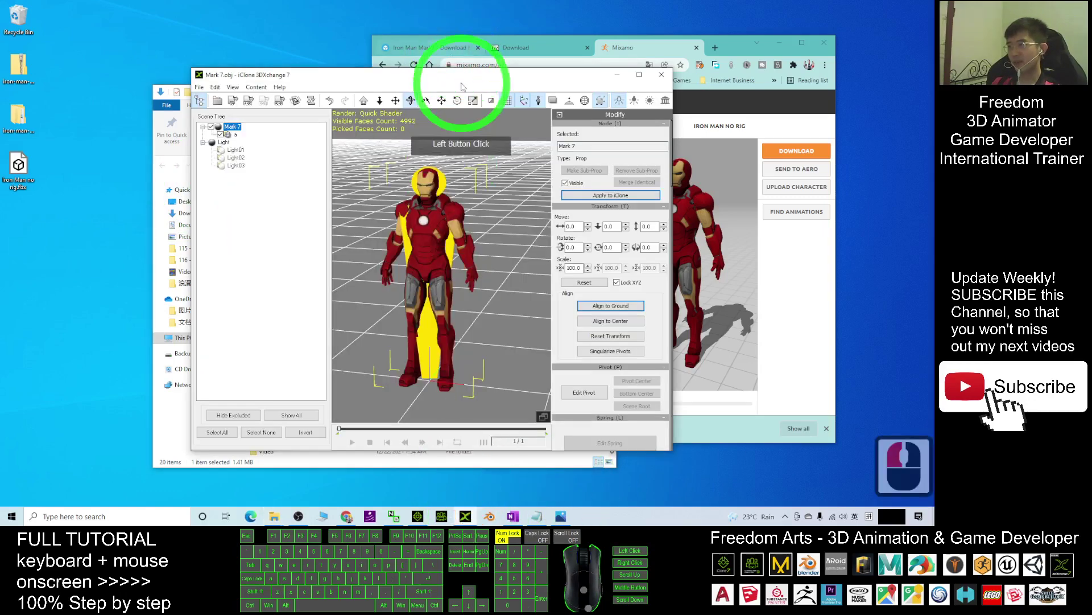
{"action": "left_click_drag", "start_coordinate": [476, 45], "coordinate": [653, 35]}
{"action": "left_click_drag", "start_coordinate": [300, 210], "coordinate": [621, 313]}
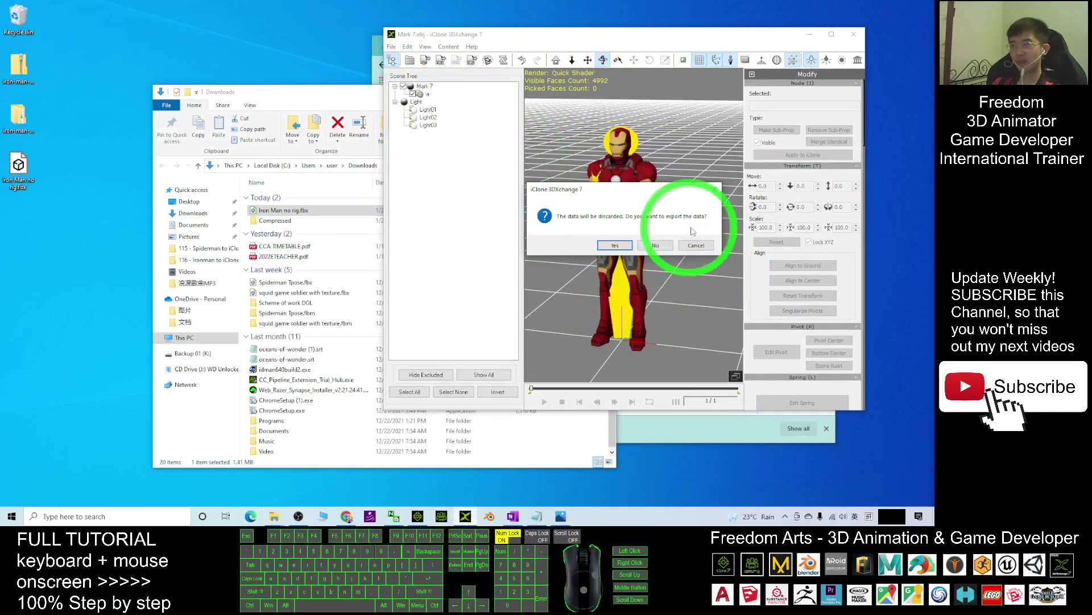
{"action": "left_click", "coordinate": [647, 248]}
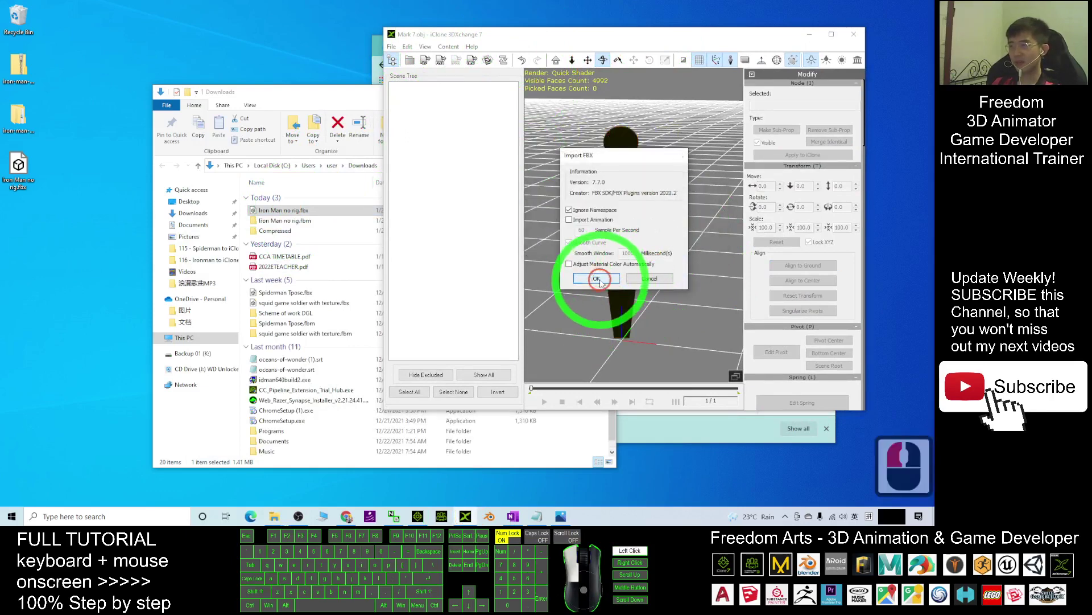
{"action": "left_click", "coordinate": [678, 246]}
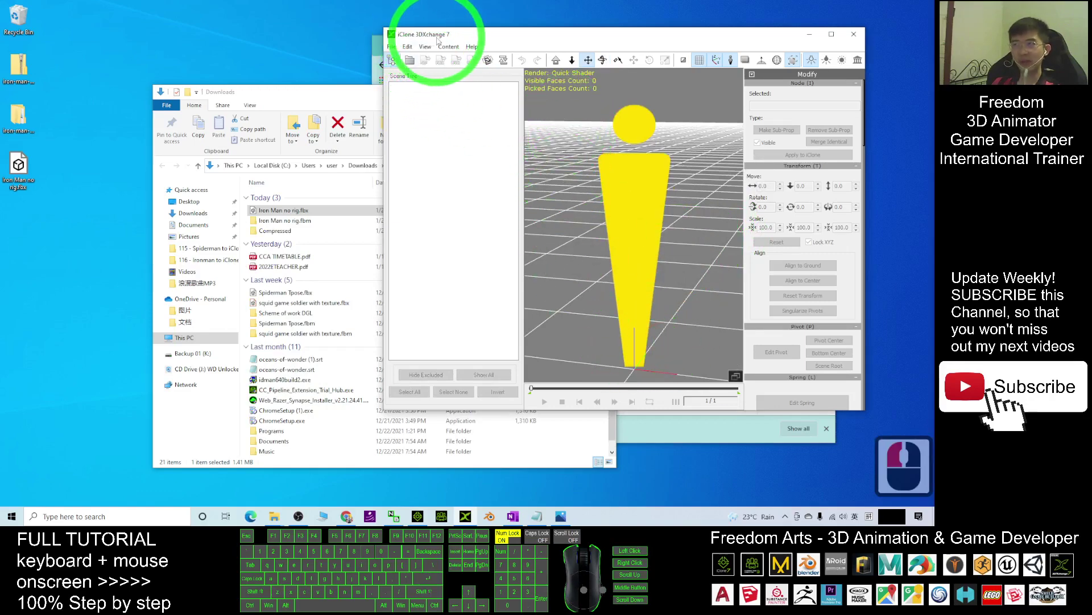
- Import Iron Man no rig.fbx from Downloads into the iClone 7 scene as a prop
{"action": "left_click", "coordinate": [419, 516]}
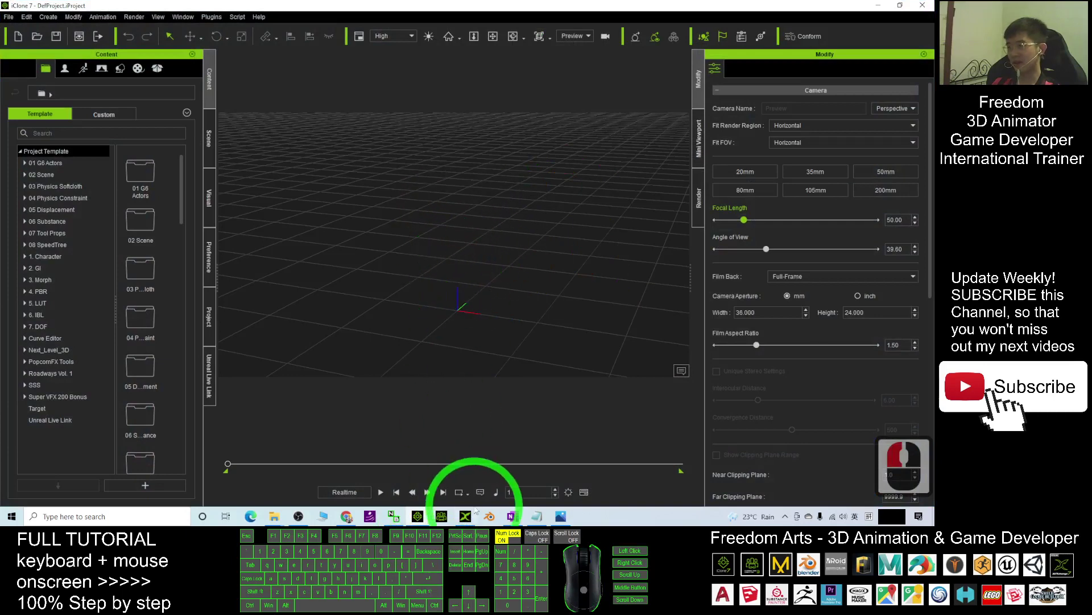
{"action": "left_click_drag", "start_coordinate": [412, 4], "coordinate": [531, 43]}
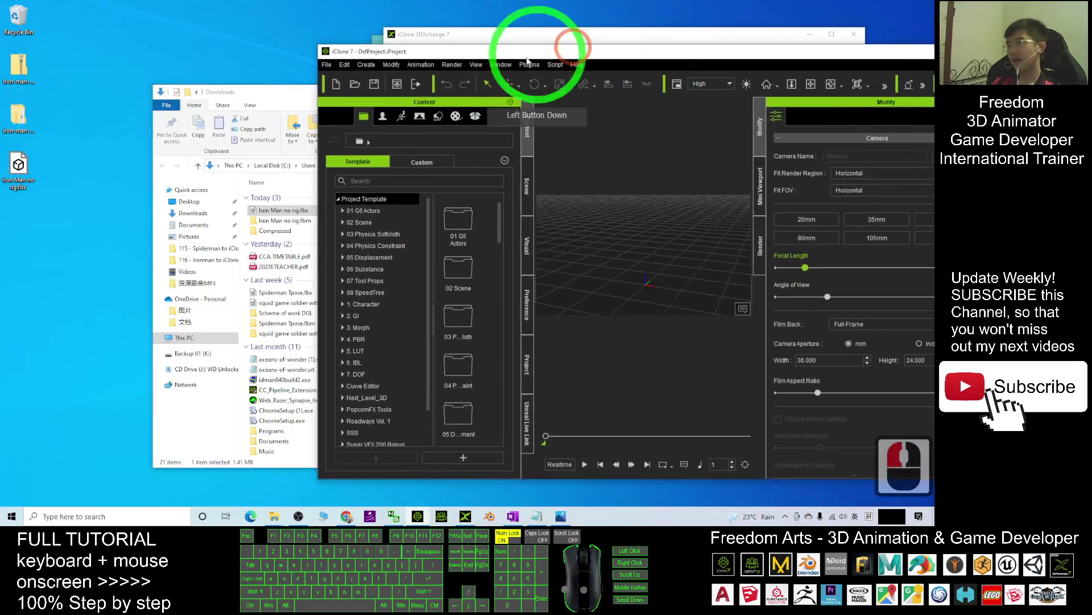
{"action": "left_click_drag", "start_coordinate": [263, 213], "coordinate": [646, 289]}
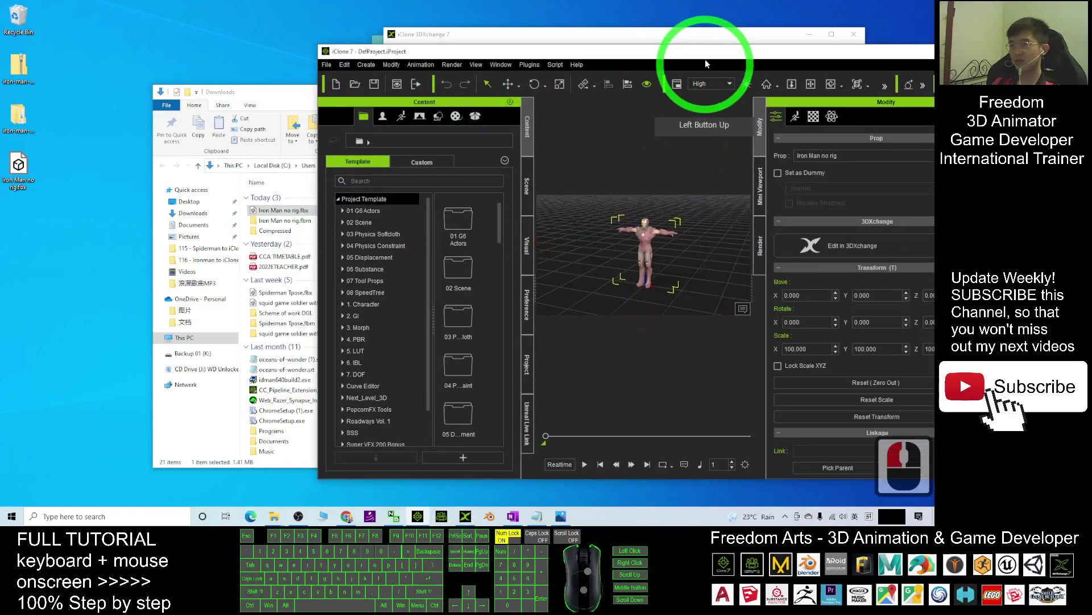
{"action": "left_click_drag", "start_coordinate": [712, 56], "coordinate": [494, 84]}
{"action": "double_click", "coordinate": [493, 85]}
{"action": "scroll", "coordinate": [418, 222], "scroll_direction": "up", "scroll_amount": 4}
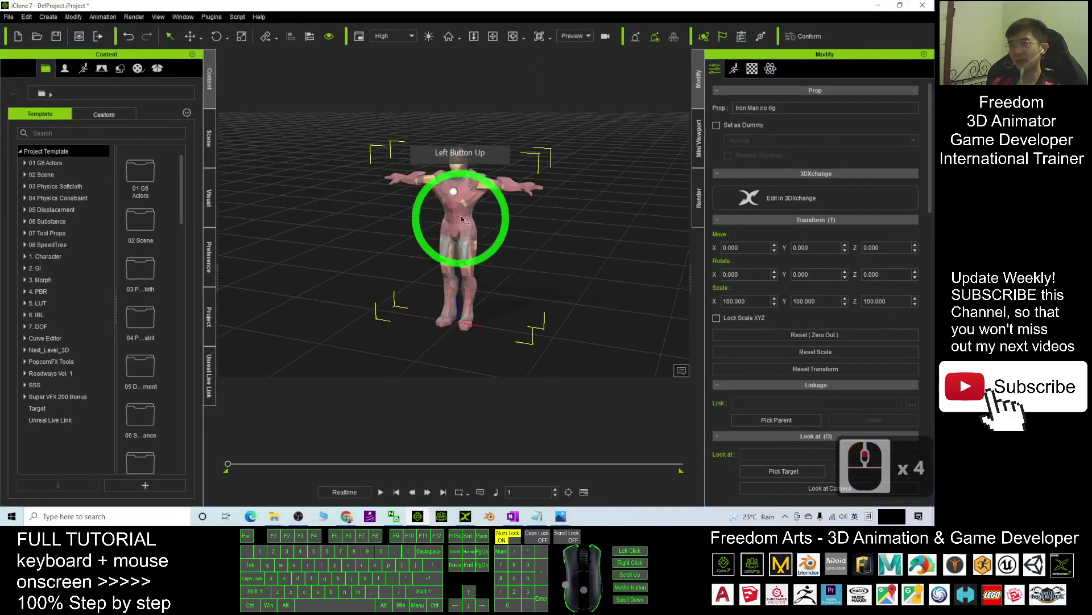
- Raise the Iron Man texture strength from 80 to 100 in the Material settings
{"action": "left_click", "coordinate": [752, 68]}
{"action": "left_click", "coordinate": [797, 269]}
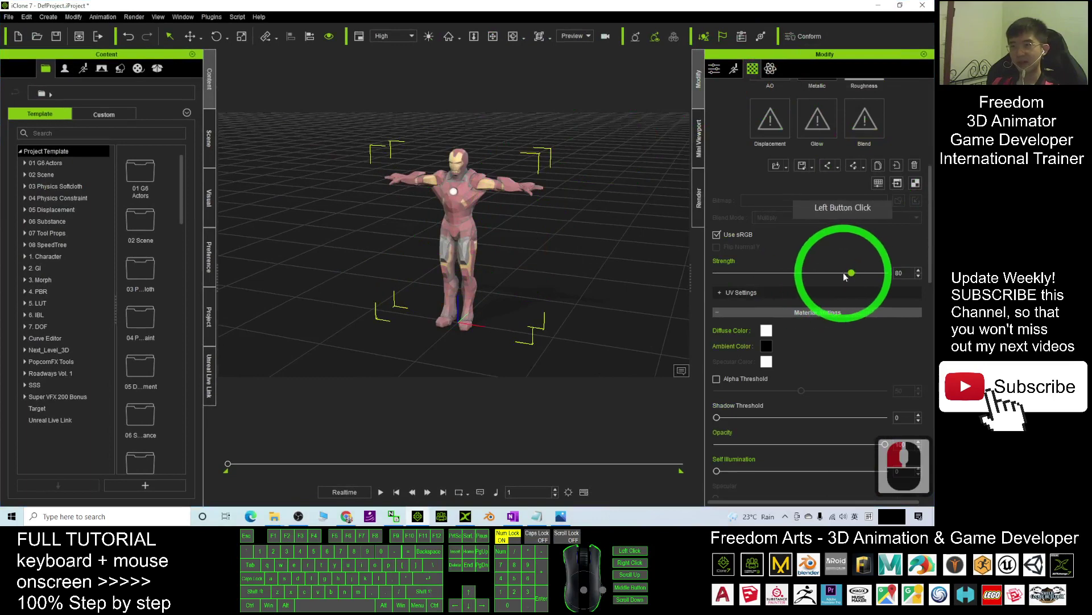
{"action": "left_click_drag", "start_coordinate": [849, 273], "coordinate": [917, 277]}
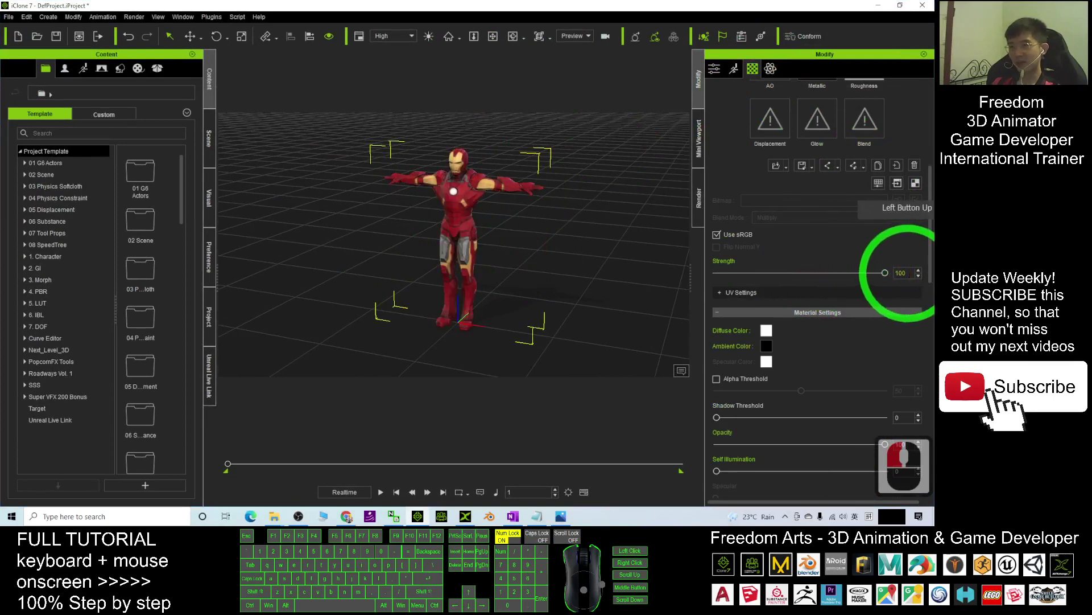
- Send the Iron Man prop to 3DXchange for editing, accepting removal of its animation data
{"action": "left_click", "coordinate": [714, 68]}
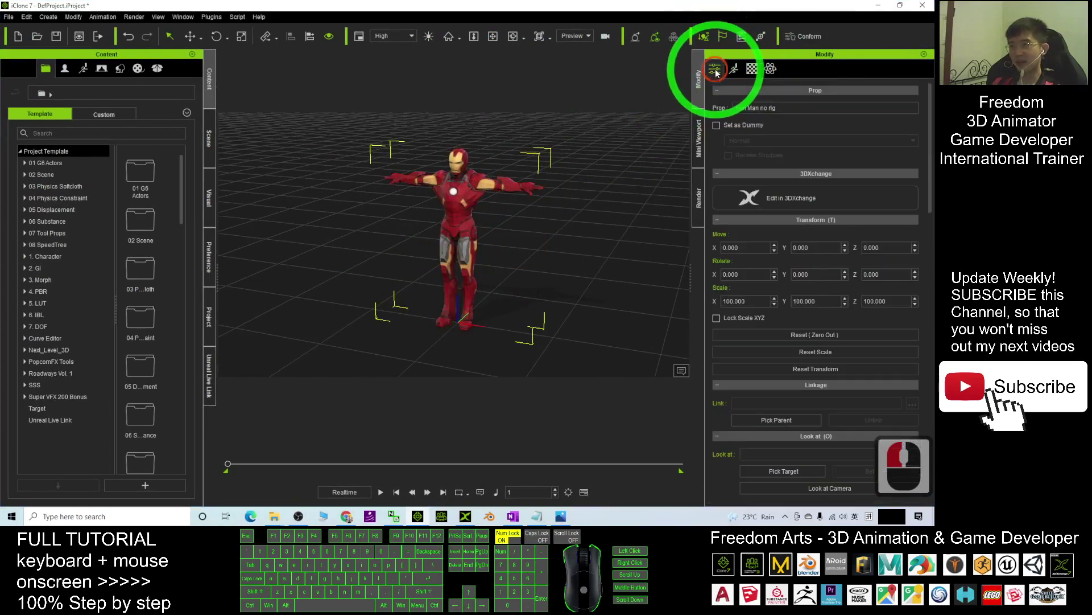
{"action": "left_click", "coordinate": [774, 195]}
{"action": "left_click", "coordinate": [780, 200]}
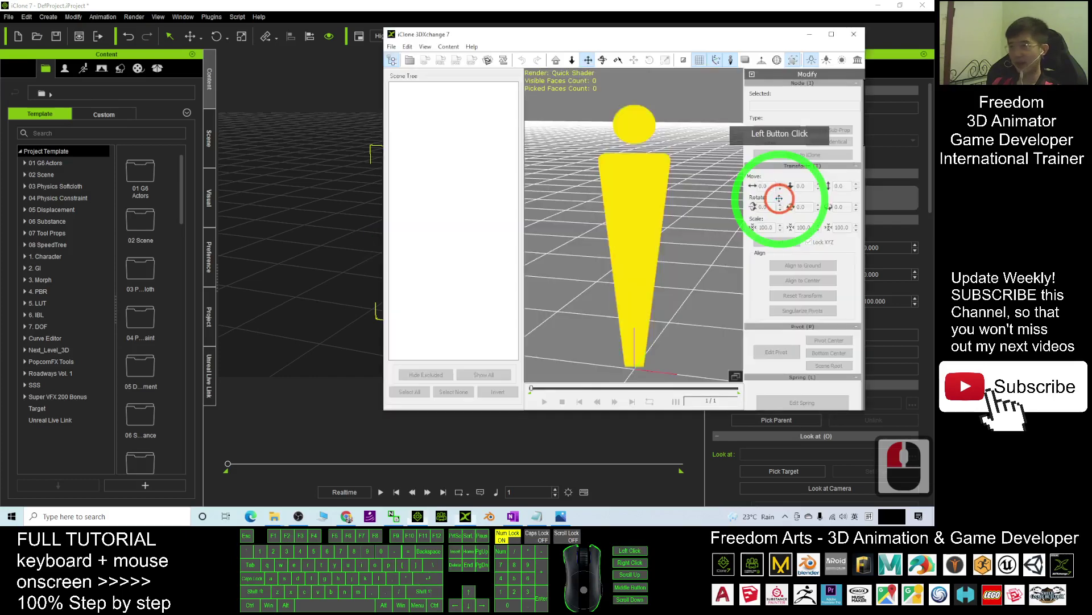
{"action": "left_click", "coordinate": [688, 246]}
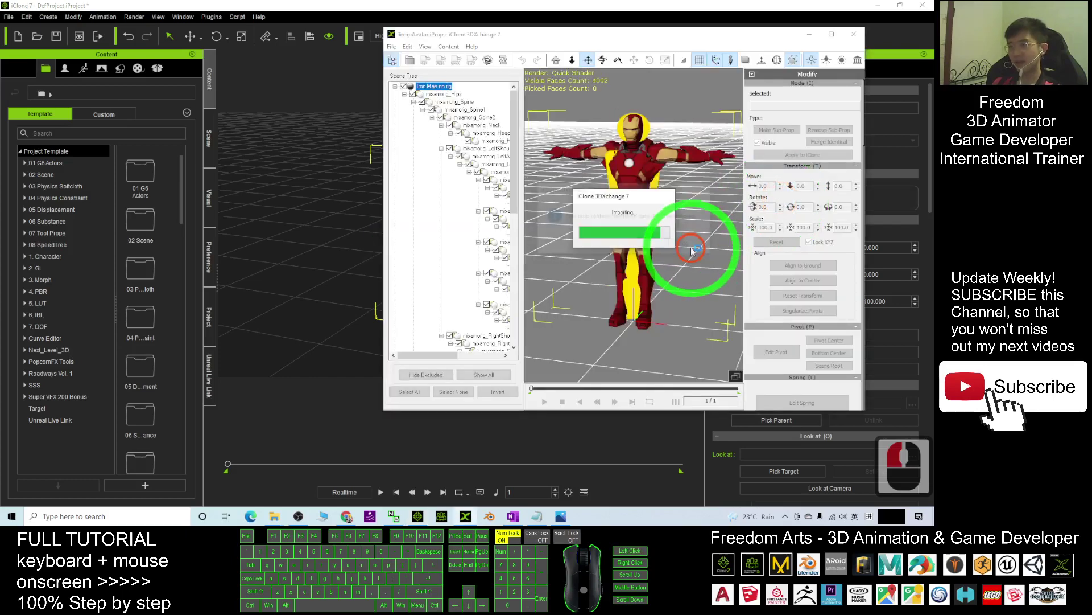
{"action": "left_click", "coordinate": [832, 35]}
- Convert the model to a non-standard character using the Maya Human-IK preset
{"action": "scroll", "coordinate": [517, 319], "scroll_direction": "down", "scroll_amount": 3}
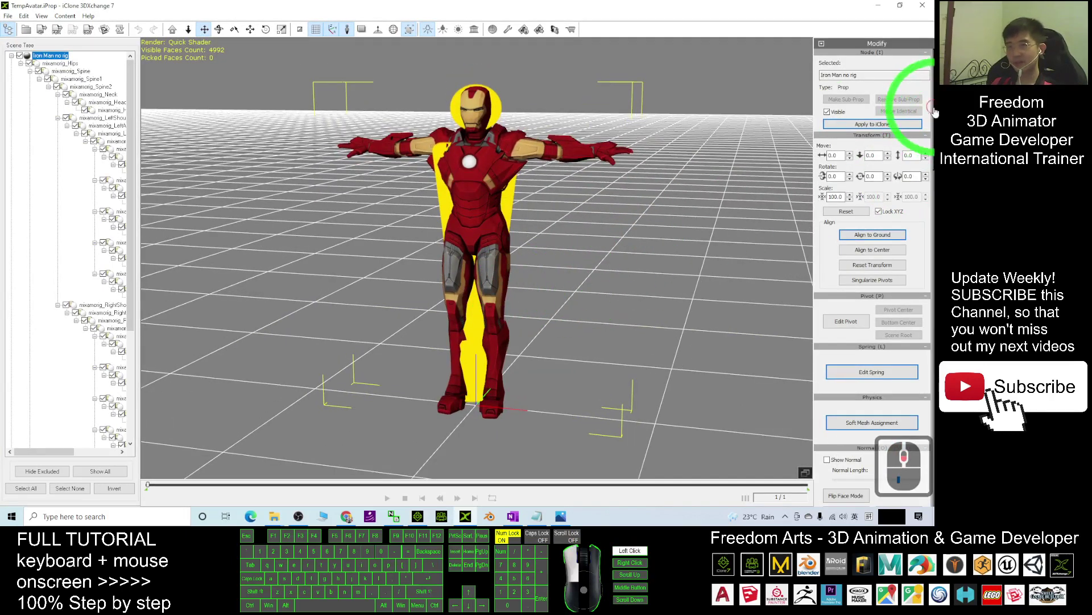
{"action": "scroll", "coordinate": [907, 183], "scroll_direction": "down", "scroll_amount": 10}
{"action": "left_click", "coordinate": [857, 274]}
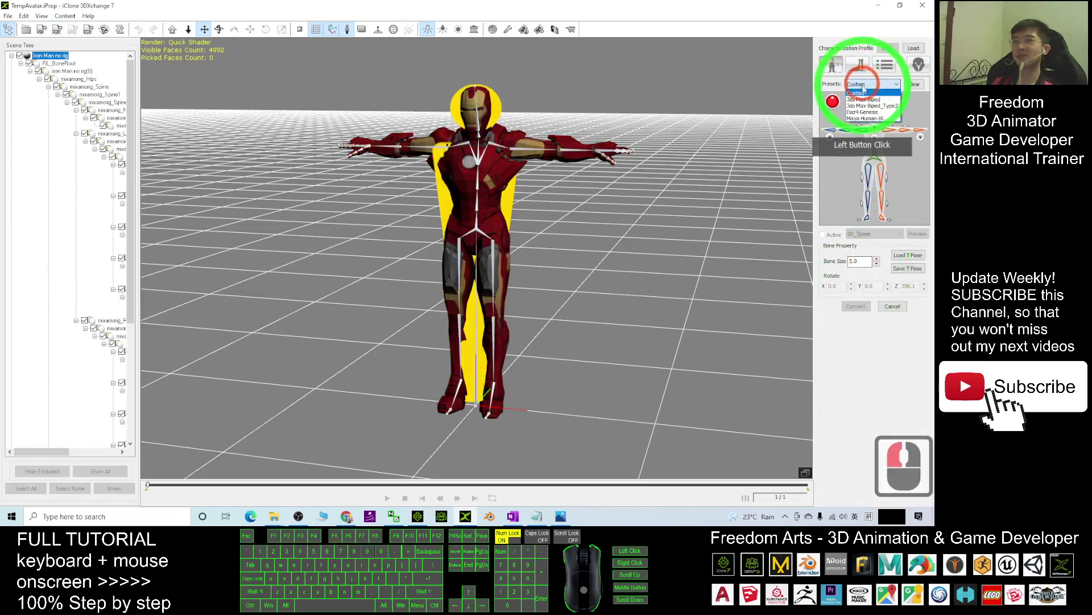
{"action": "left_click", "coordinate": [859, 119]}
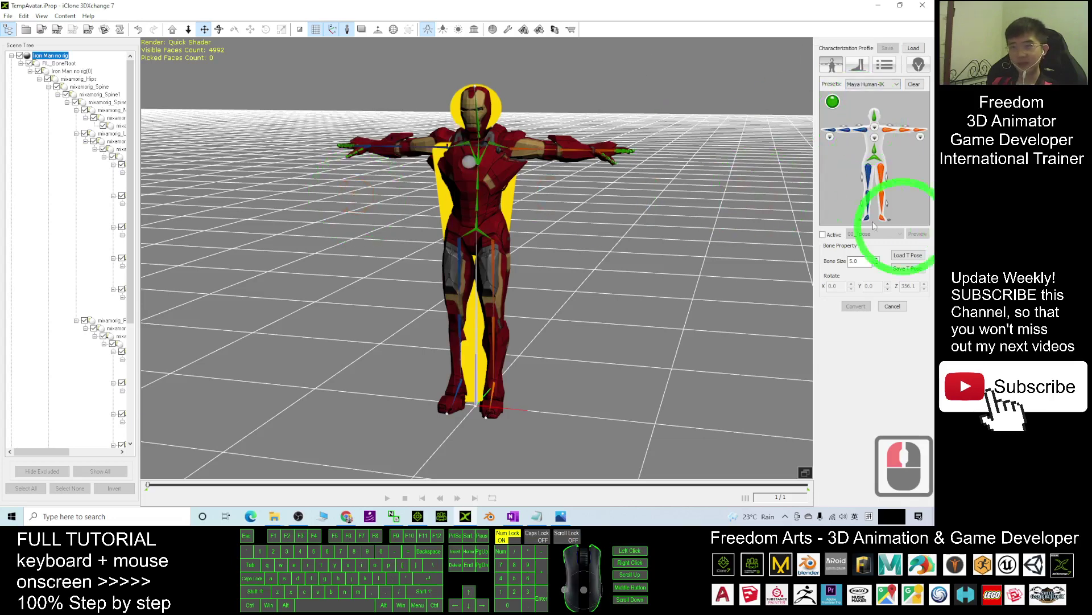
- Finish the non-standard conversion and start a new iClone 7 project without saving
{"action": "left_click", "coordinate": [856, 306]}
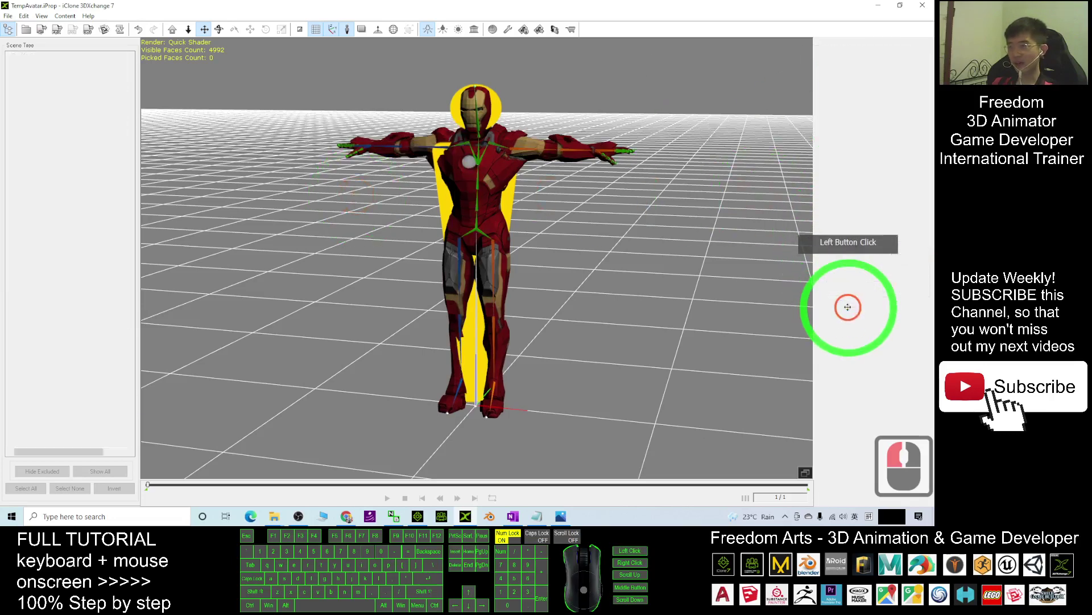
{"action": "left_click", "coordinate": [626, 278]}
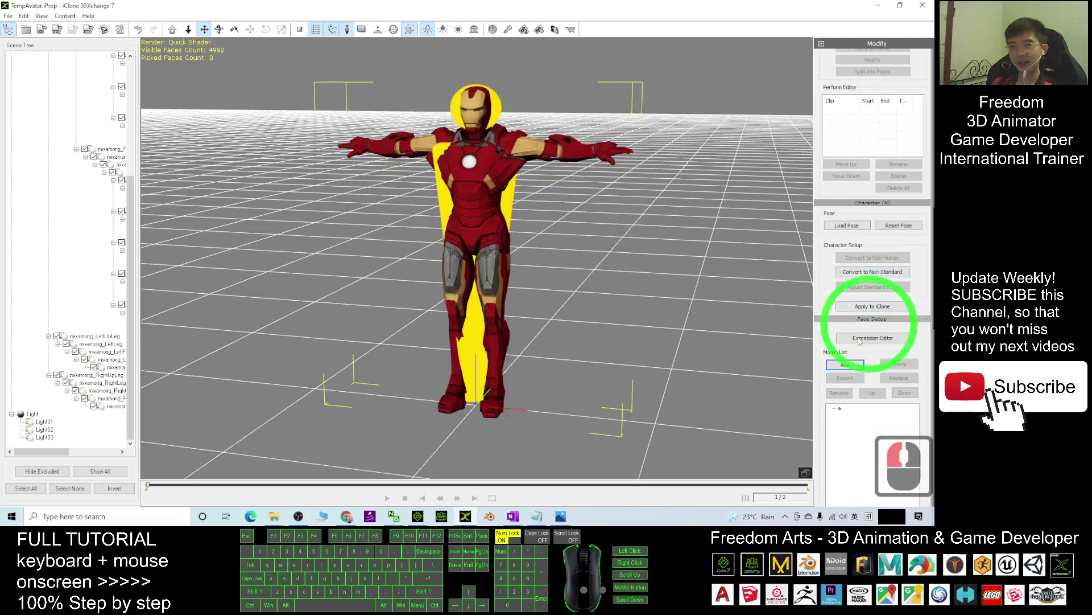
{"action": "left_click", "coordinate": [440, 516]}
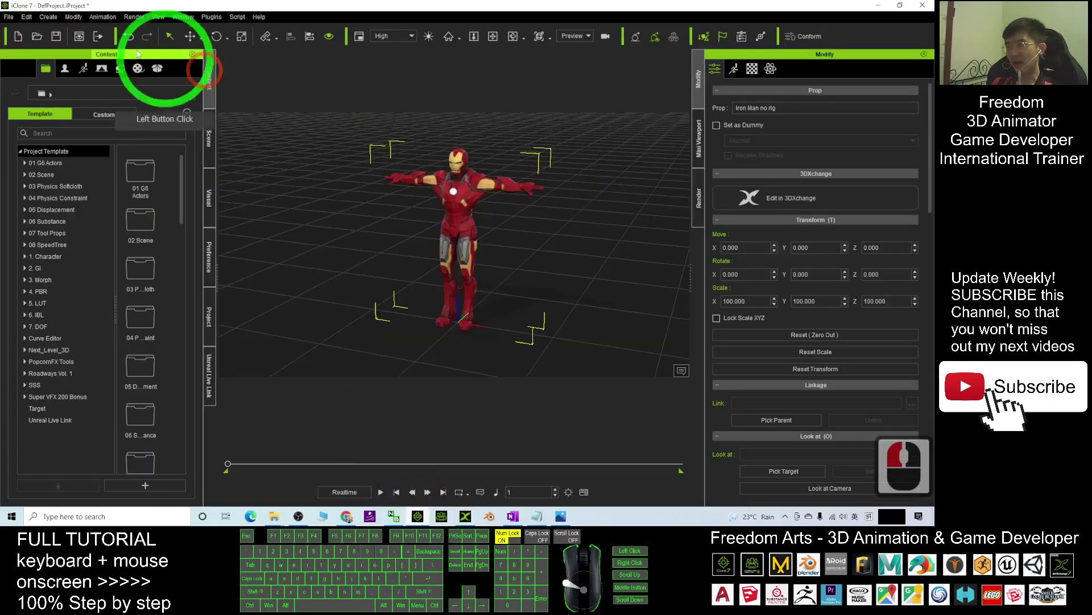
{"action": "left_click", "coordinate": [18, 37]}
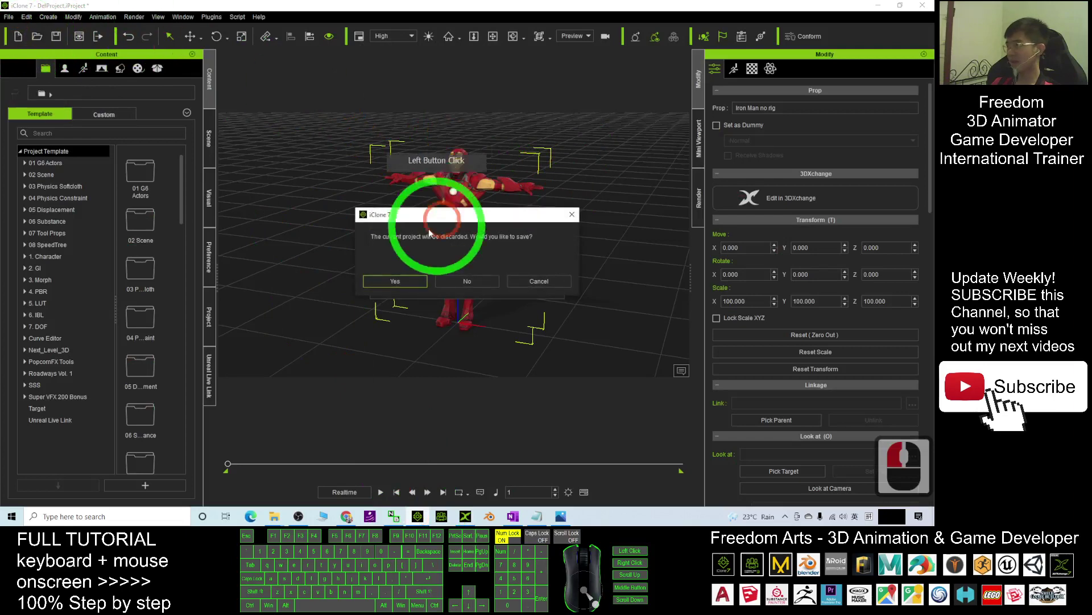
{"action": "left_click", "coordinate": [462, 281]}
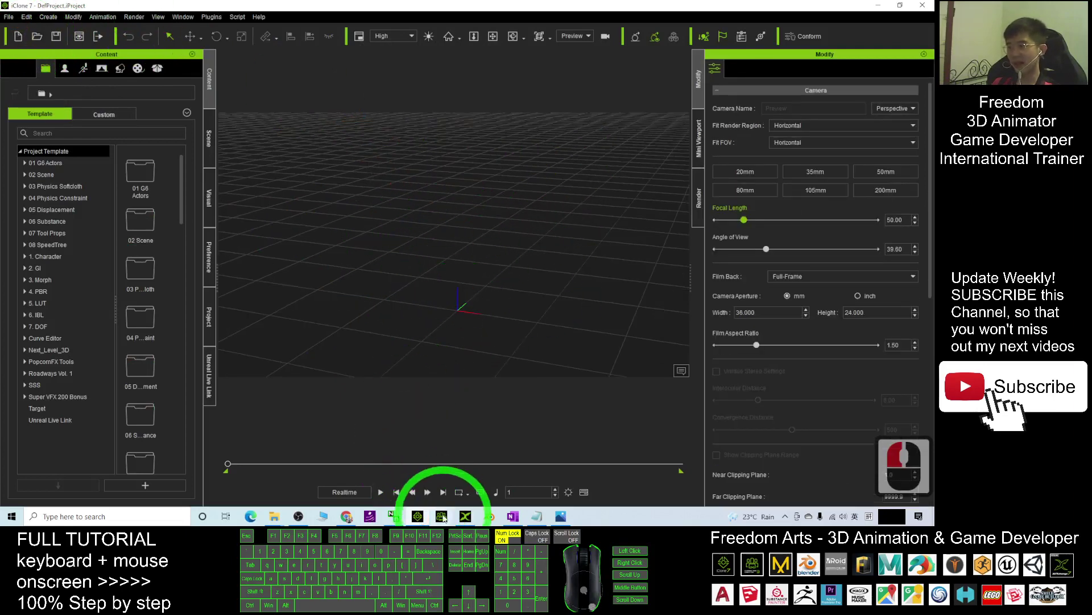
{"action": "left_click", "coordinate": [466, 516]}
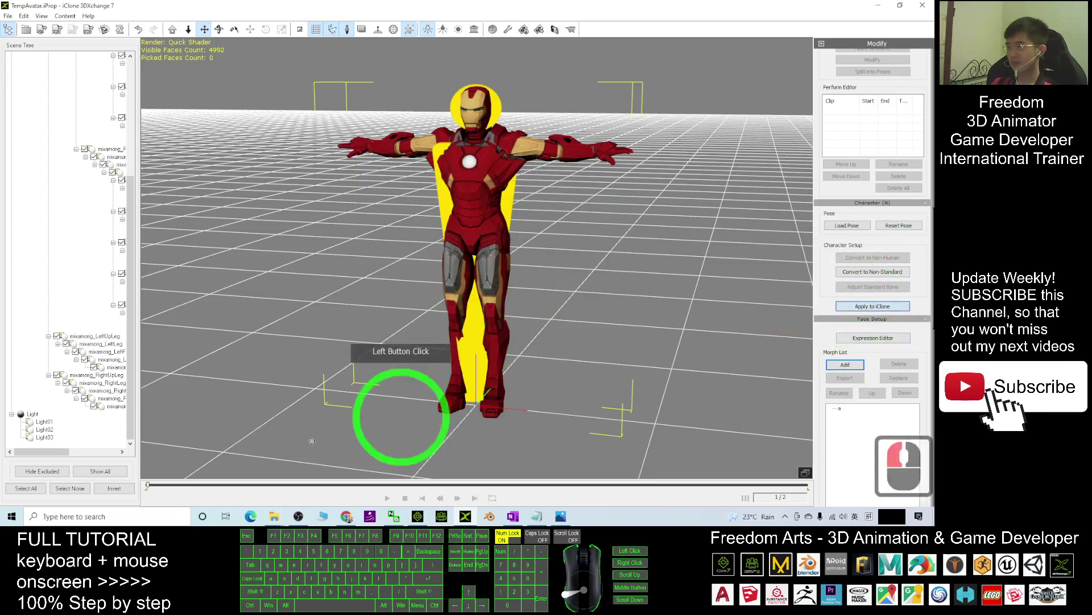
- Add the applied Iron Man to the custom Avatar library under the name 'Iron Man'
{"action": "left_click", "coordinate": [417, 516]}
{"action": "scroll", "coordinate": [512, 256], "scroll_direction": "up", "scroll_amount": 8}
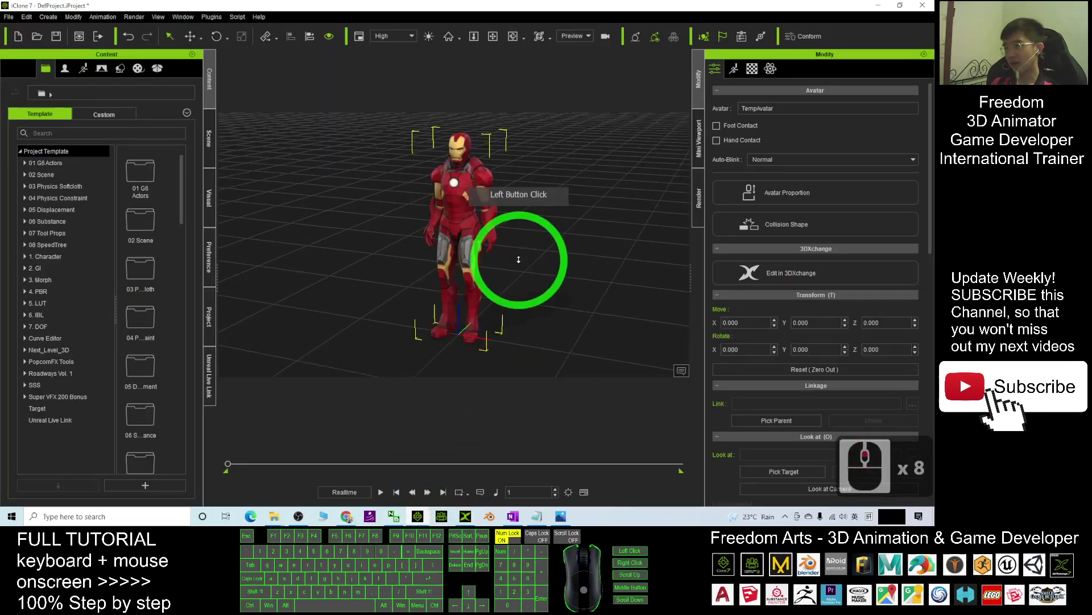
{"action": "scroll", "coordinate": [512, 256], "scroll_direction": "down", "scroll_amount": 3}
{"action": "mouse_move", "coordinate": [505, 264]}
{"action": "left_mouse_down"}
{"action": "mouse_move", "coordinate": [476, 273]}
{"action": "mouse_move", "coordinate": [517, 273]}
{"action": "mouse_move", "coordinate": [490, 256]}
{"action": "left_mouse_up"}
{"action": "left_click", "coordinate": [65, 69]}
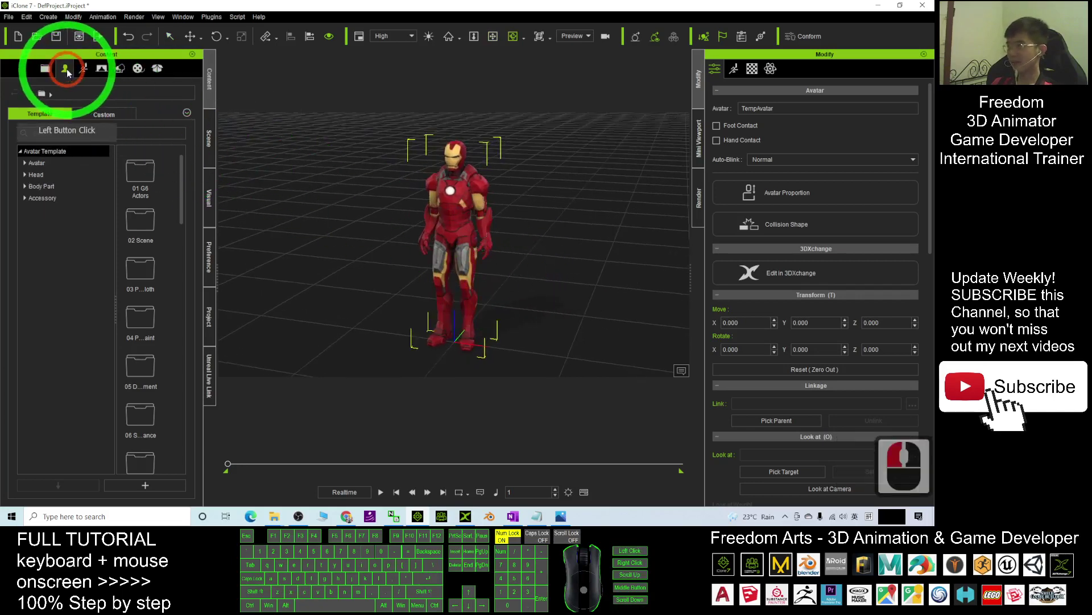
{"action": "left_click", "coordinate": [38, 163]}
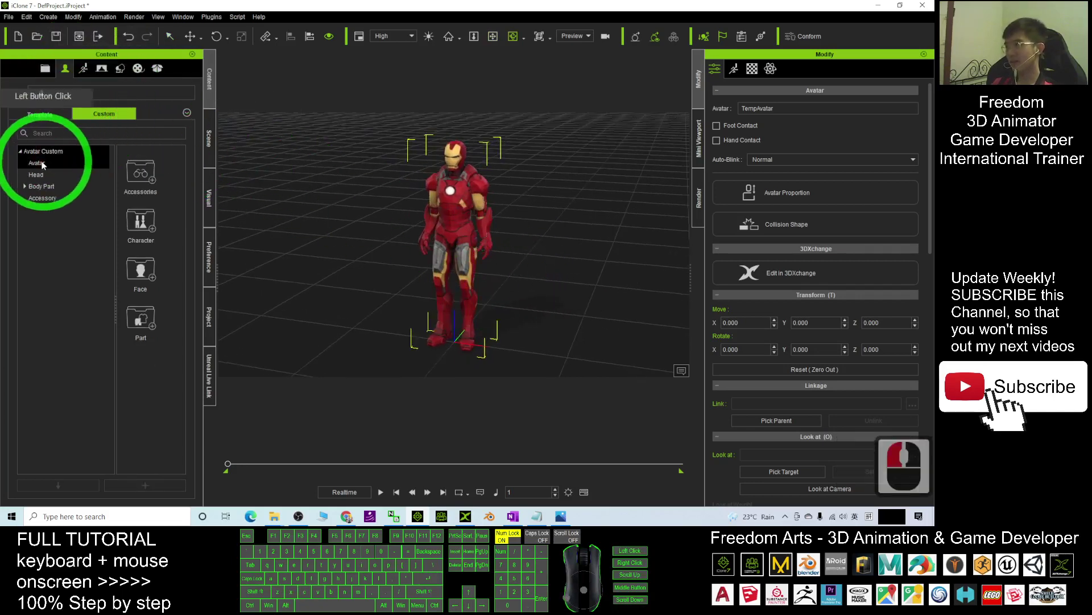
{"action": "left_click", "coordinate": [211, 462]}
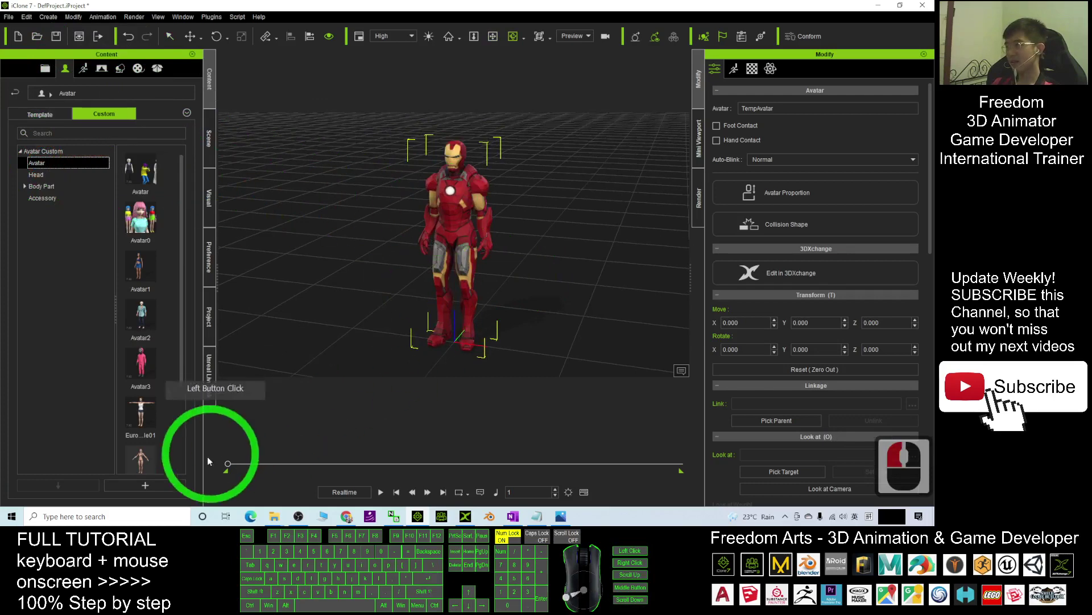
{"action": "left_click", "coordinate": [142, 485]}
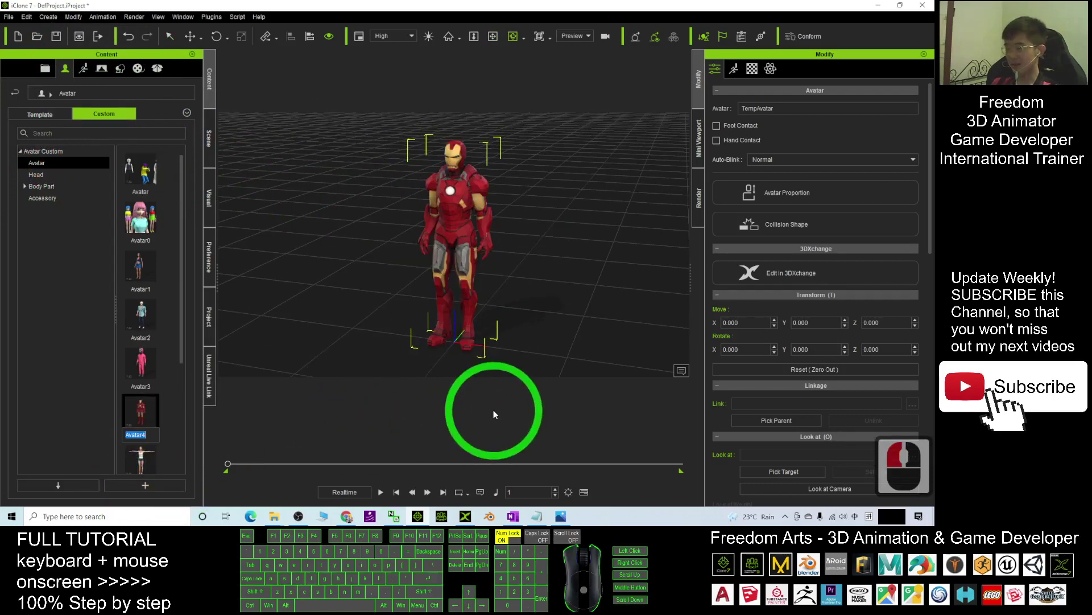
{"action": "type", "text": "Iron m"}
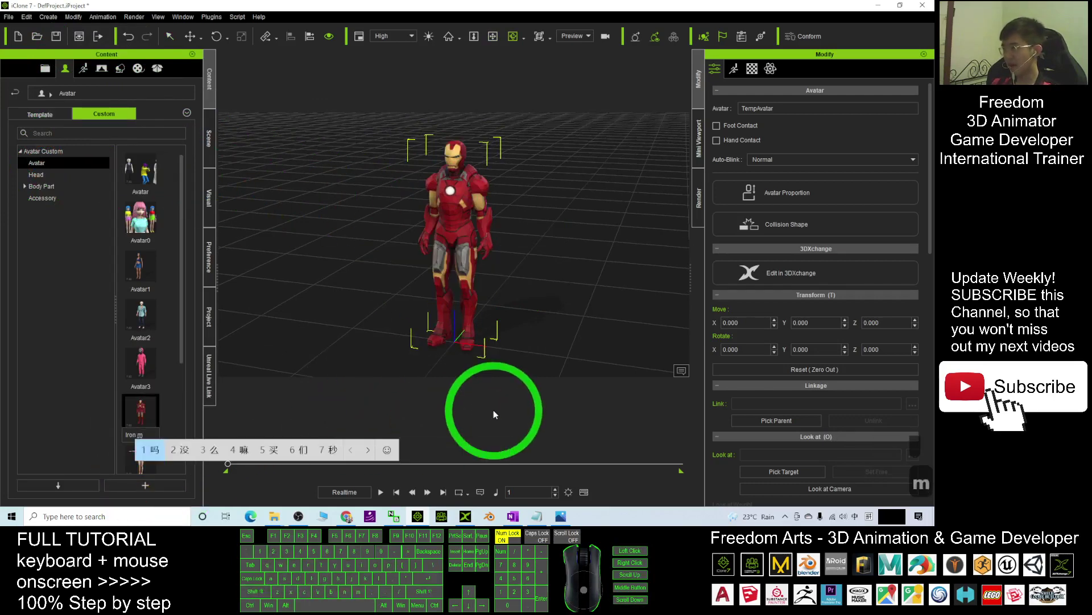
{"action": "key", "text": "BackSpace"}
{"action": "key", "text": "shift"}
{"action": "type", "text": "Man"}
{"action": "key", "text": "Return"}
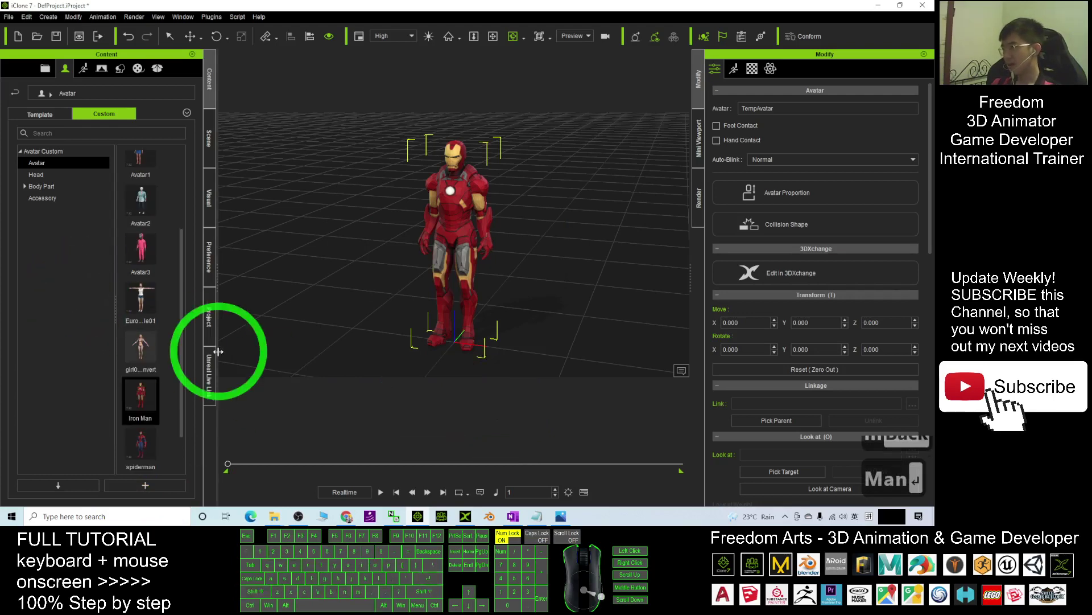
- Place two more Iron Man copies from the library so three stand side by side
{"action": "scroll", "coordinate": [512, 216], "scroll_direction": "down", "scroll_amount": 9}
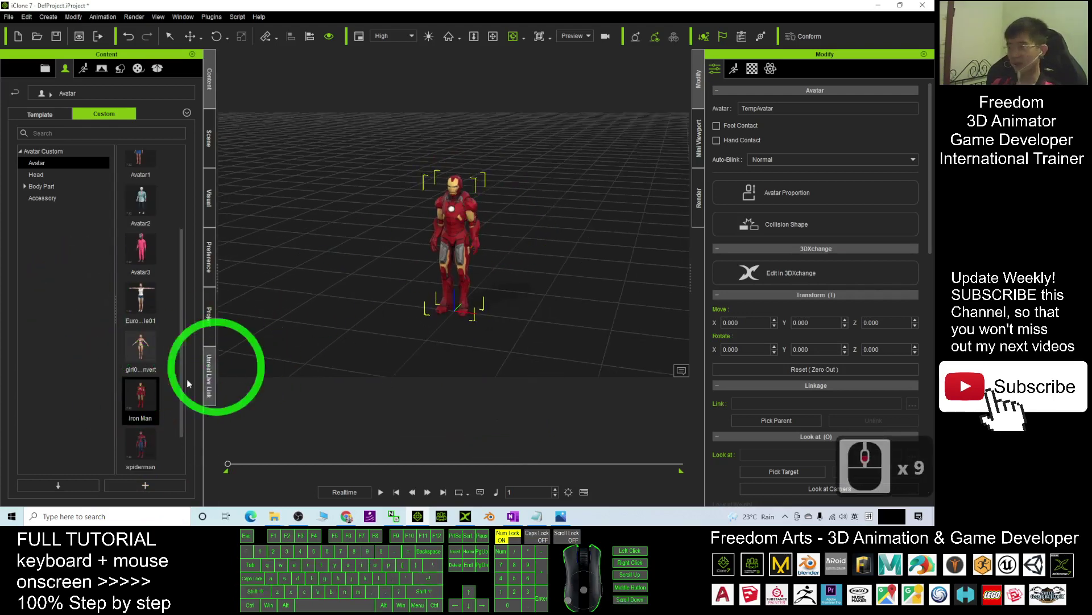
{"action": "left_click_drag", "start_coordinate": [140, 393], "coordinate": [586, 330]}
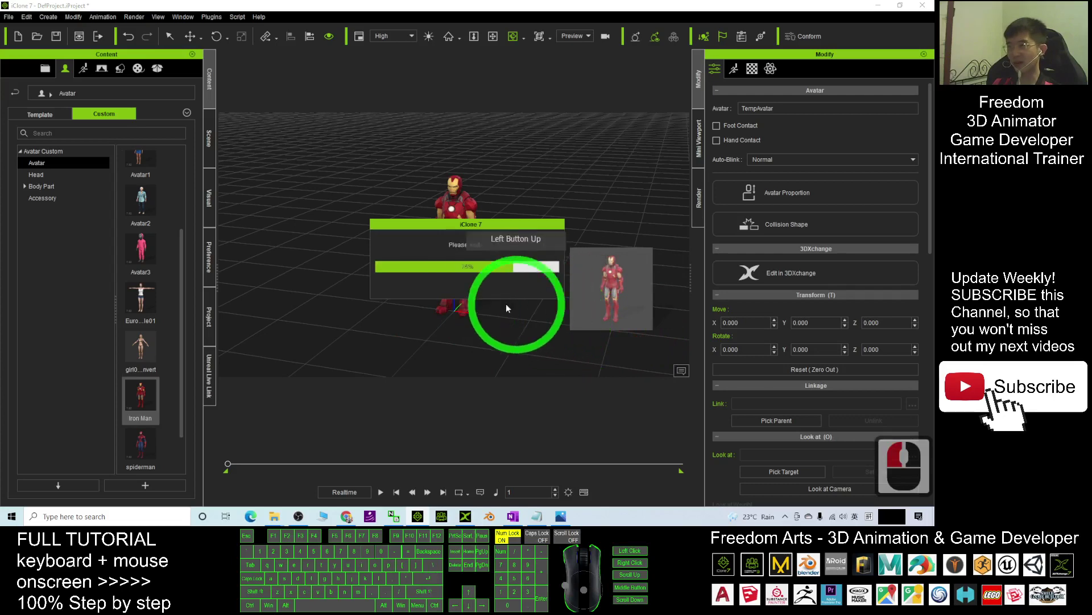
{"action": "left_click_drag", "start_coordinate": [137, 398], "coordinate": [383, 283]}
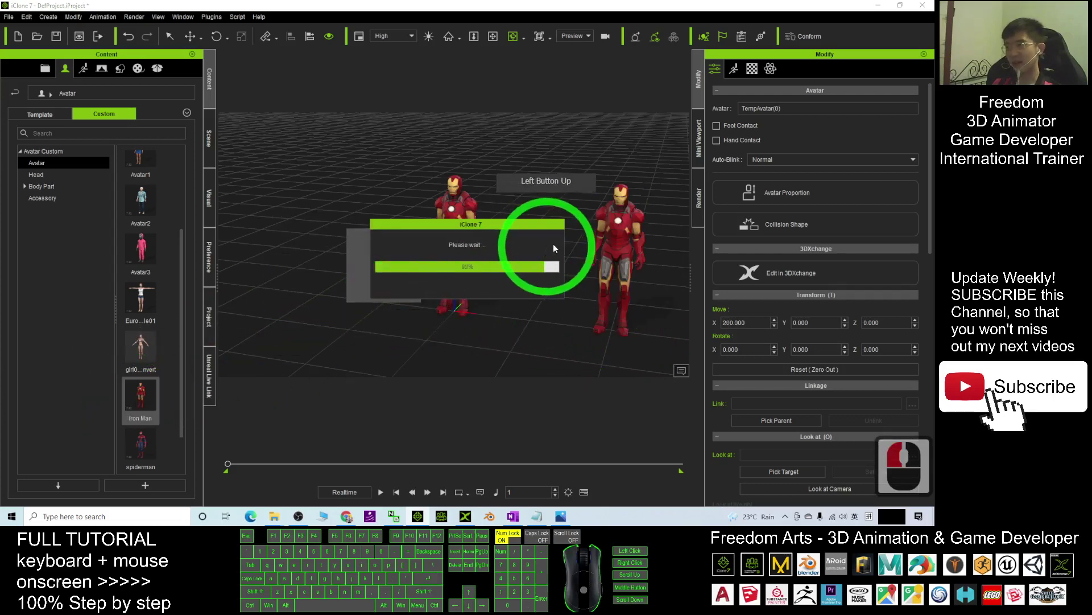
{"action": "left_click_drag", "start_coordinate": [510, 256], "coordinate": [554, 263]}
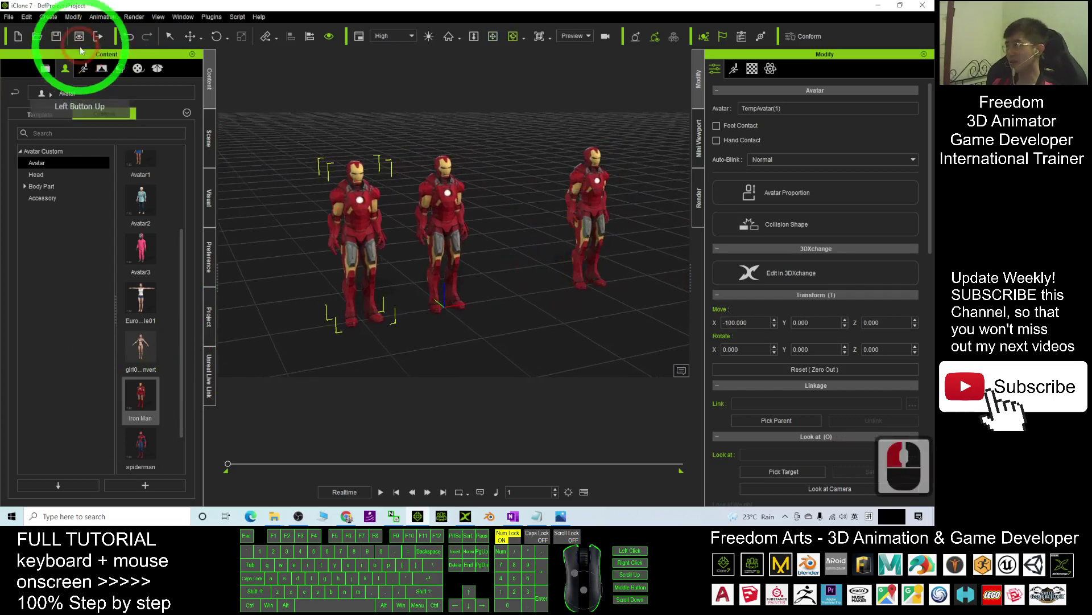
- Browse to the Motion > 01_iClone7 Motion > 2.Male animation templates
{"action": "left_click", "coordinate": [84, 69]}
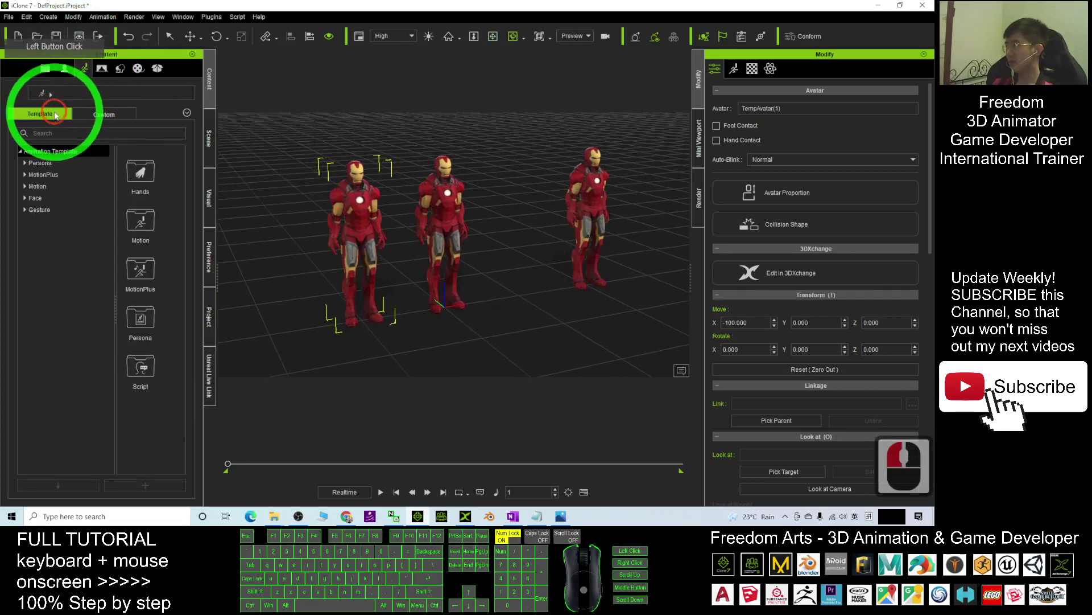
{"action": "left_click", "coordinate": [37, 187]}
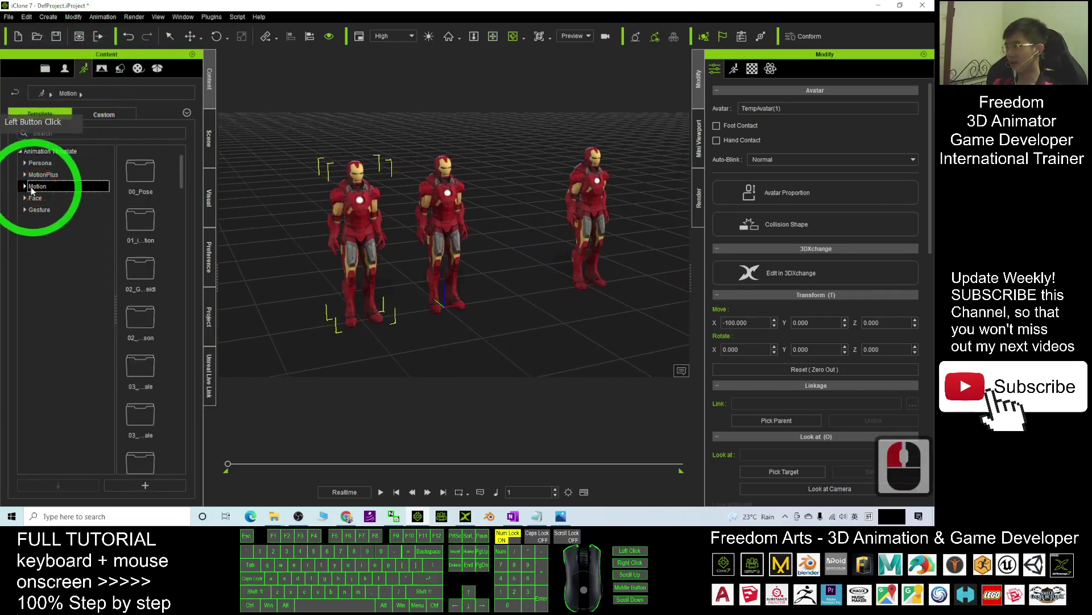
{"action": "left_click", "coordinate": [25, 186]}
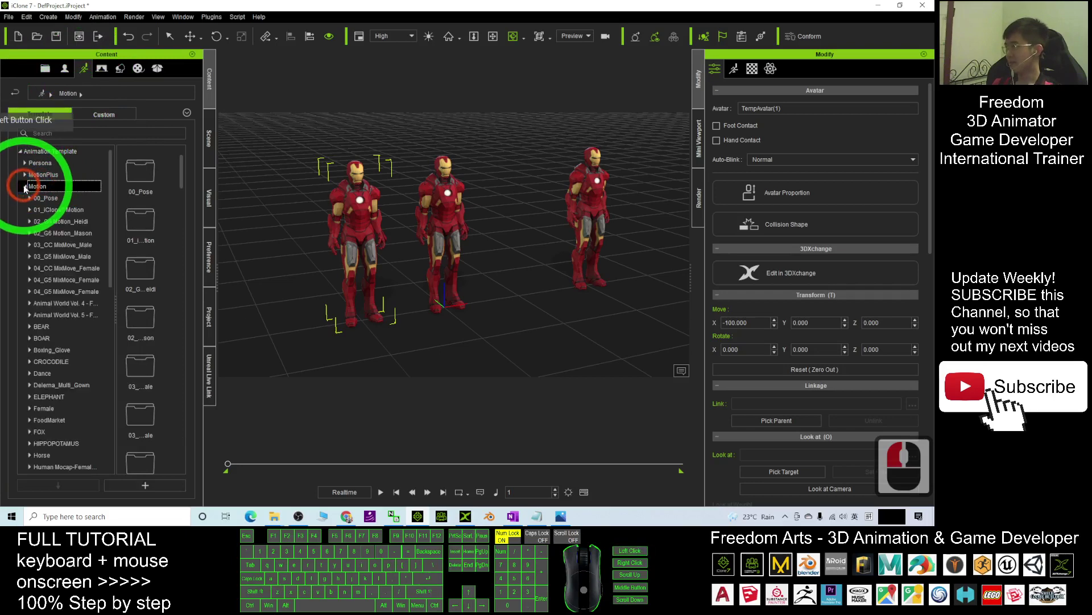
{"action": "double_click", "coordinate": [42, 210]}
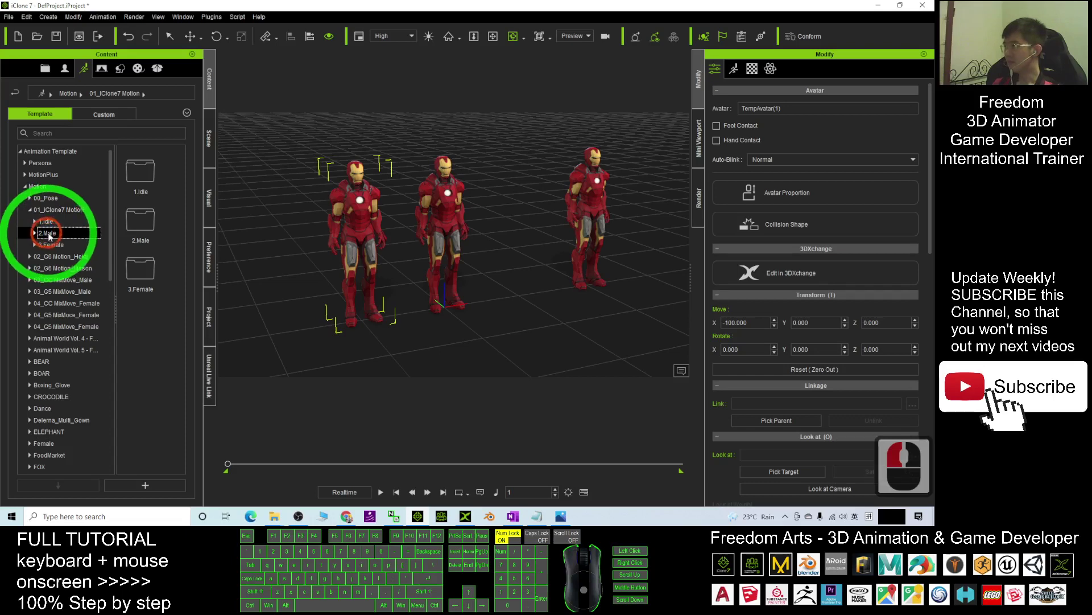
{"action": "left_click", "coordinate": [47, 235]}
- Apply Hold_Gun motions to each of the three Iron Men
{"action": "left_click_drag", "start_coordinate": [141, 281], "coordinate": [358, 223]}
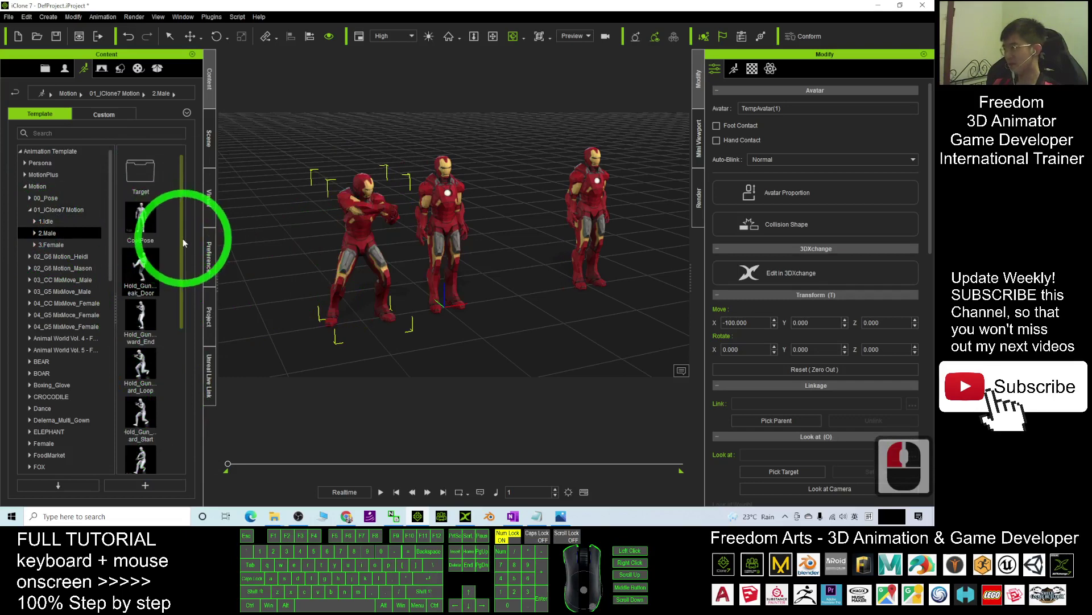
{"action": "left_click_drag", "start_coordinate": [182, 238], "coordinate": [441, 202]}
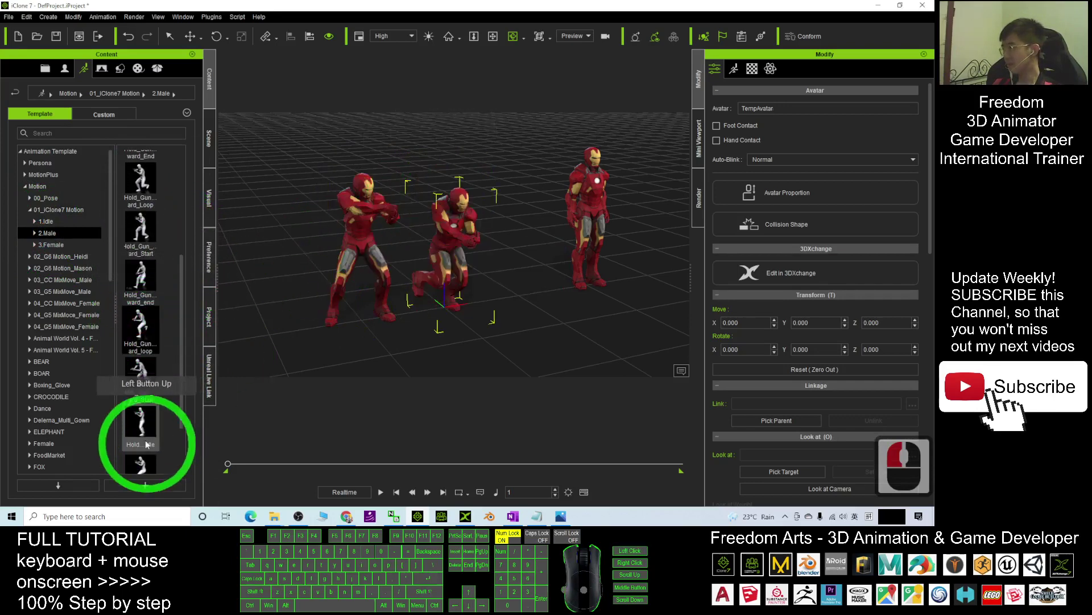
{"action": "left_click_drag", "start_coordinate": [136, 433], "coordinate": [607, 206]}
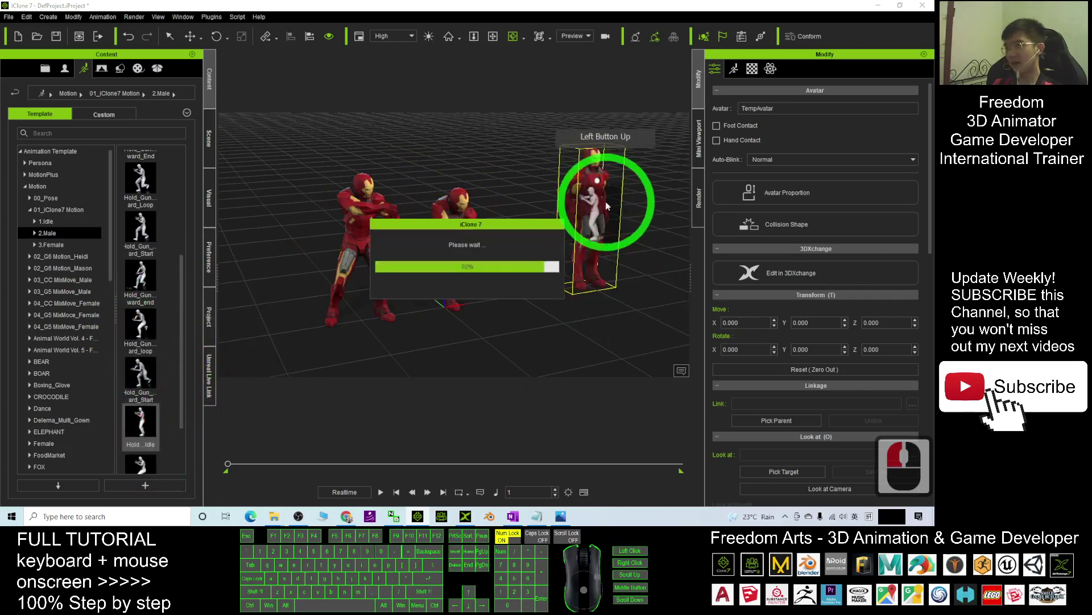
{"action": "double_click", "coordinate": [498, 237]}
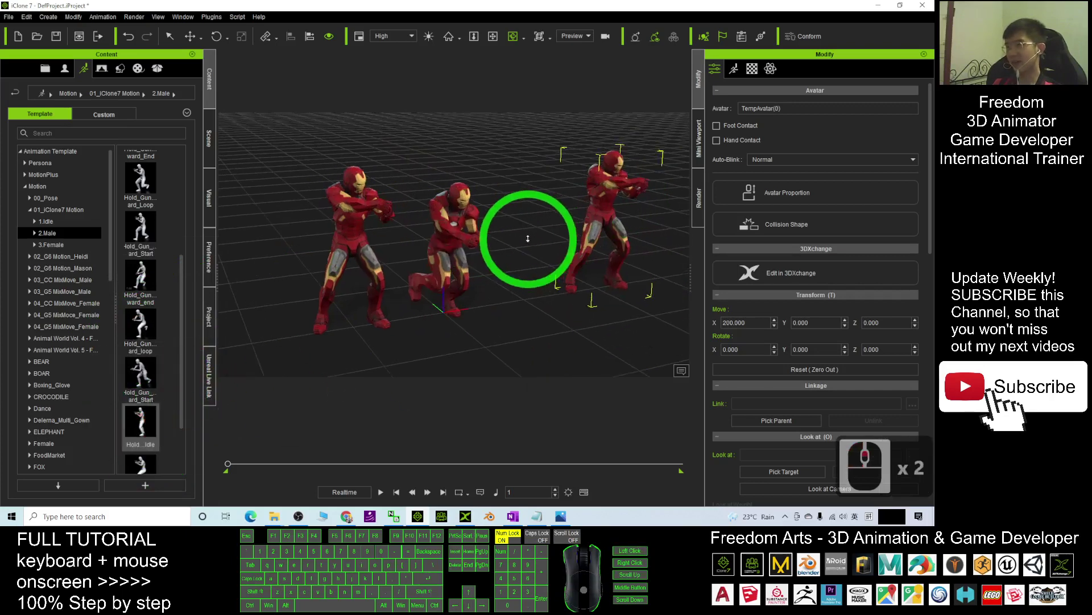
- Play the gun-holding animation while orbiting and panning across the three Iron Men
{"action": "left_click", "coordinate": [380, 492]}
{"action": "left_click_drag", "start_coordinate": [542, 319], "coordinate": [600, 225]}
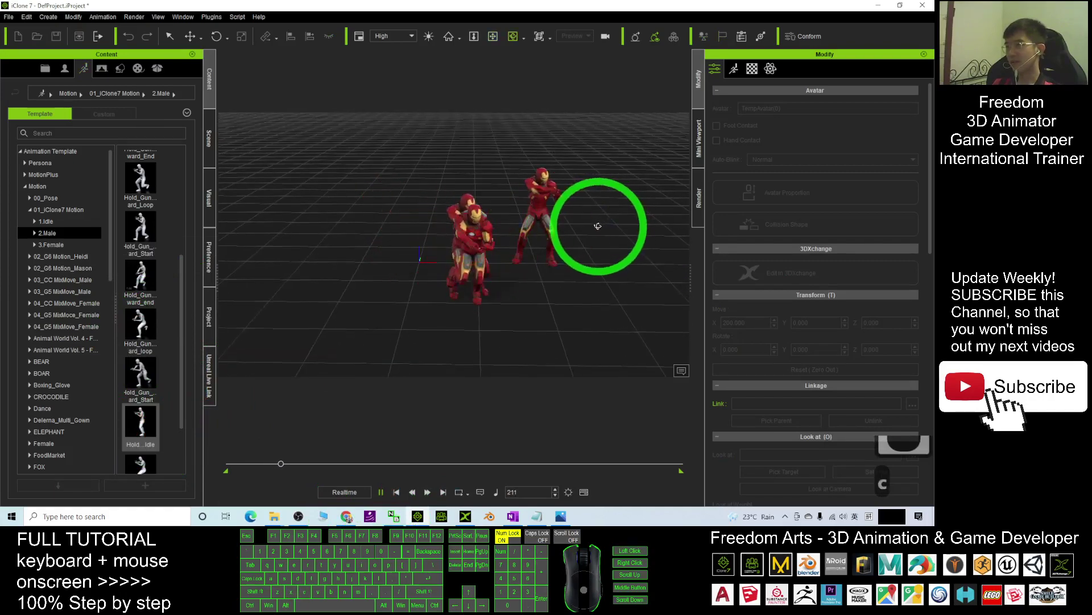
{"action": "scroll", "coordinate": [505, 244], "scroll_direction": "up", "scroll_amount": 4}
{"action": "left_click_drag", "start_coordinate": [448, 232], "coordinate": [674, 238]}
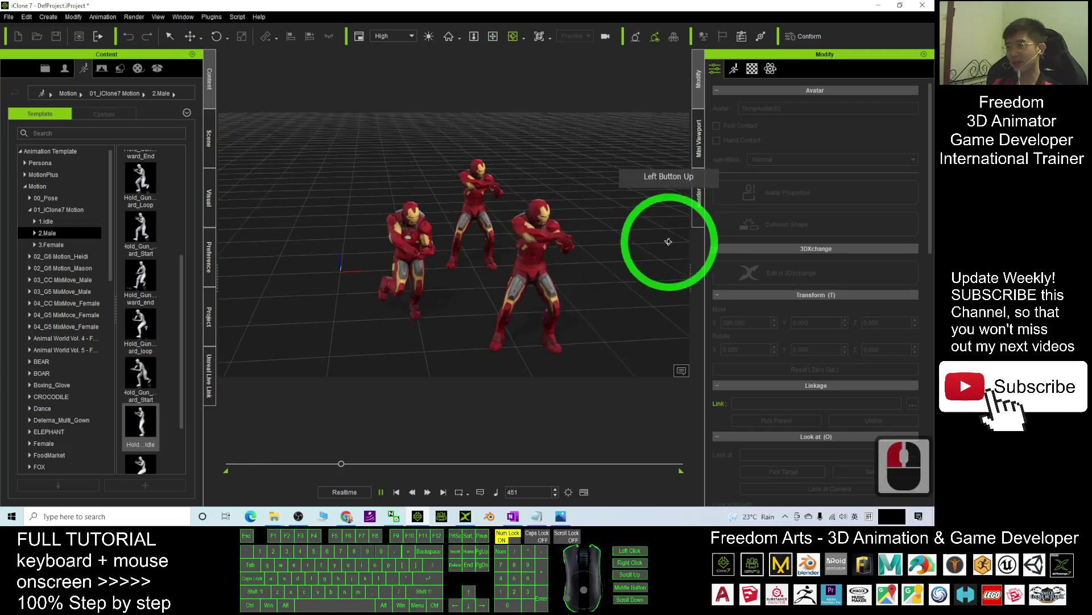
- Stop playback and move the middle Iron Man right to X 62.441
{"action": "left_click", "coordinate": [413, 517]}
{"action": "left_click", "coordinate": [396, 491]}
{"action": "double_click", "coordinate": [343, 245]}
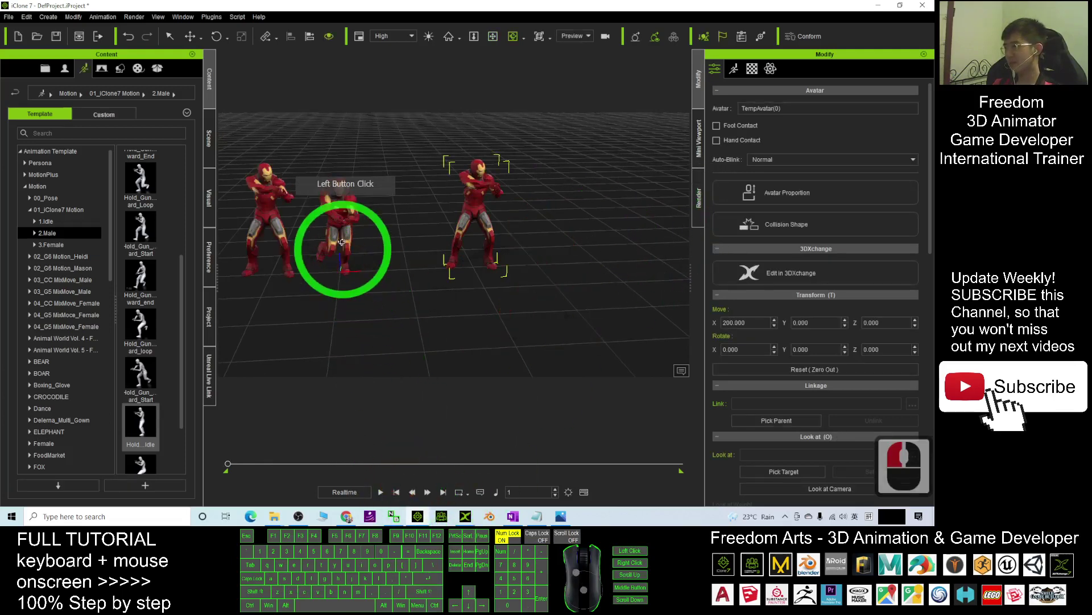
{"action": "left_click_drag", "start_coordinate": [387, 277], "coordinate": [429, 268]}
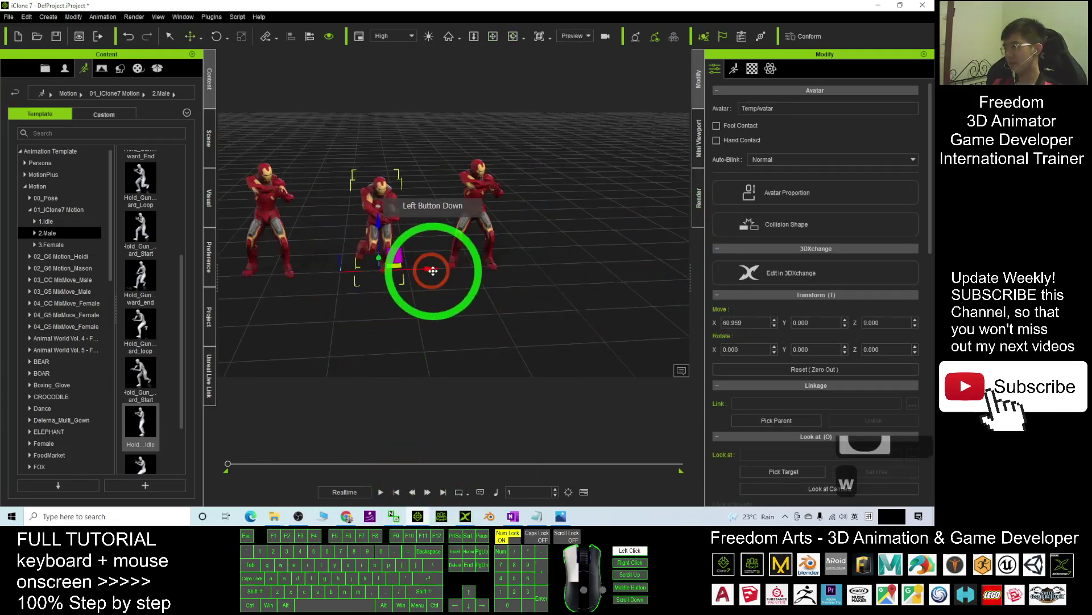
- Apply Mason's 'Sit to stand' Perform motion to the right Iron Man
{"action": "left_click", "coordinate": [69, 257]}
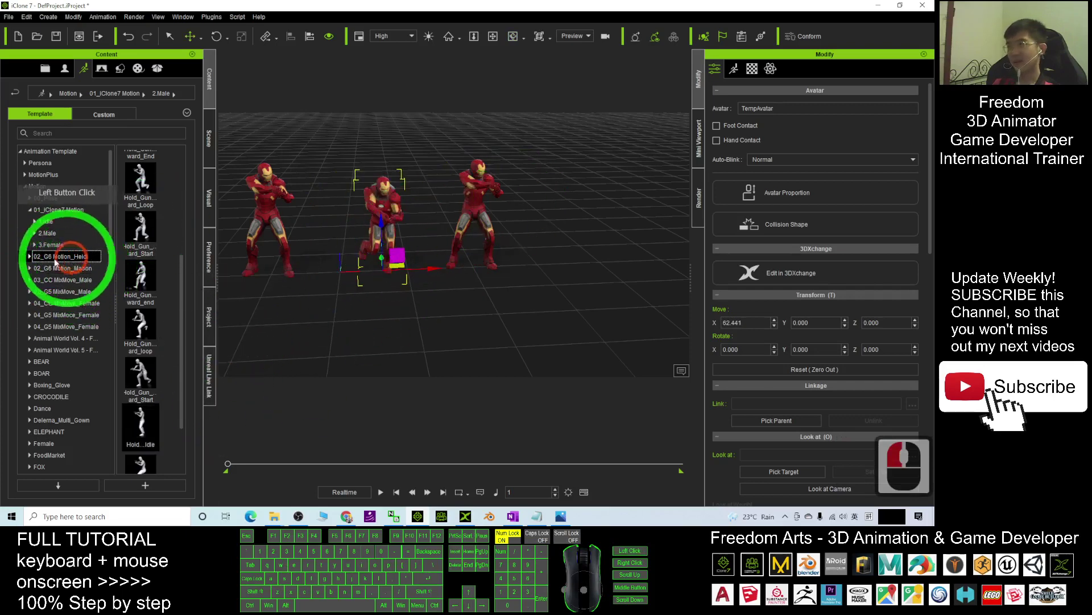
{"action": "double_click", "coordinate": [29, 269]}
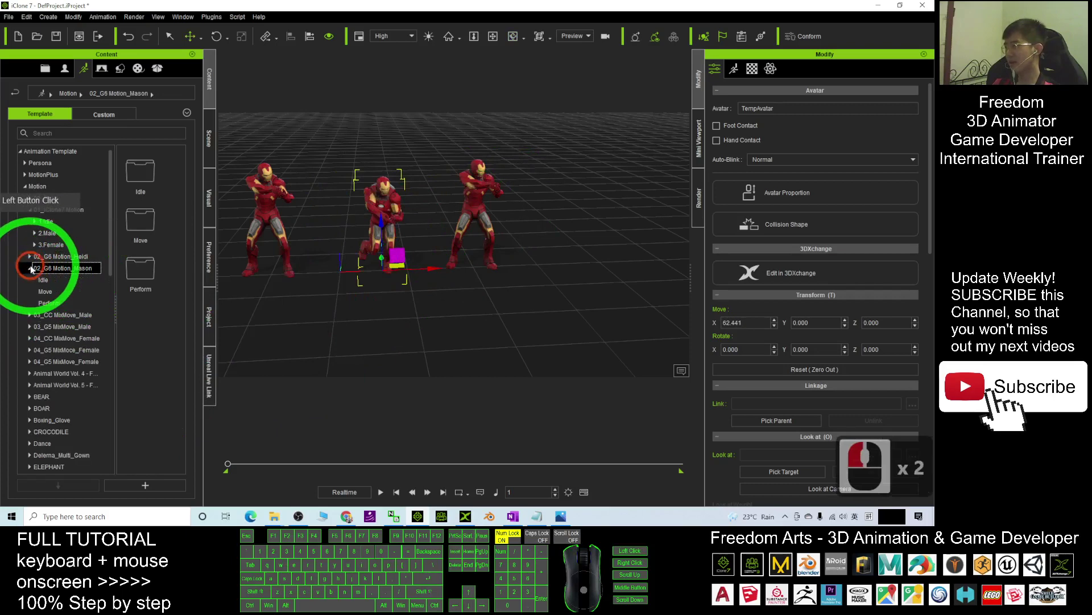
{"action": "left_click", "coordinate": [49, 303]}
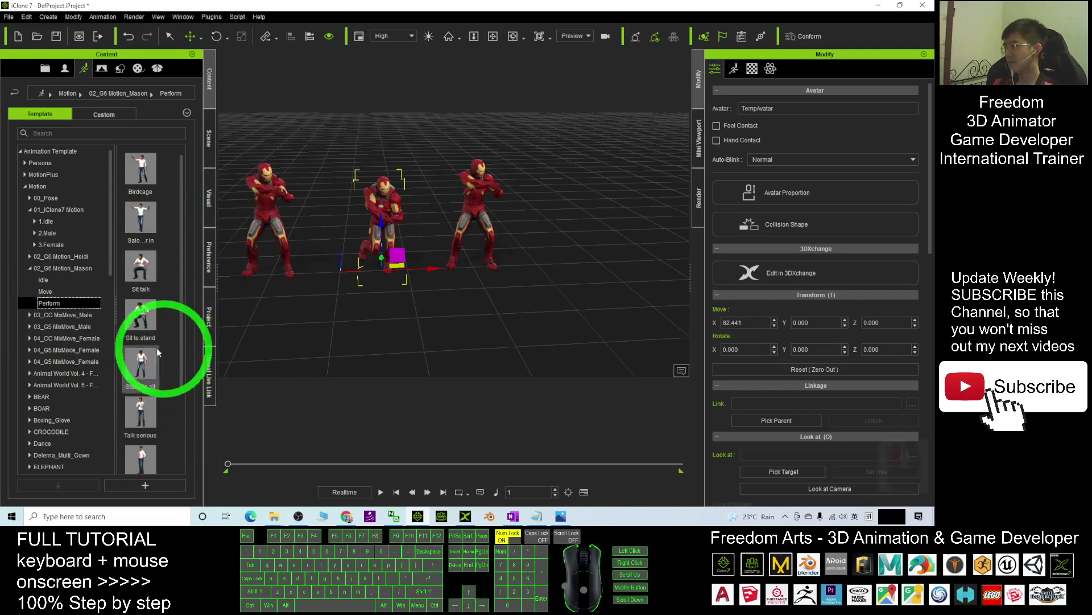
{"action": "left_click_drag", "start_coordinate": [142, 317], "coordinate": [478, 222]}
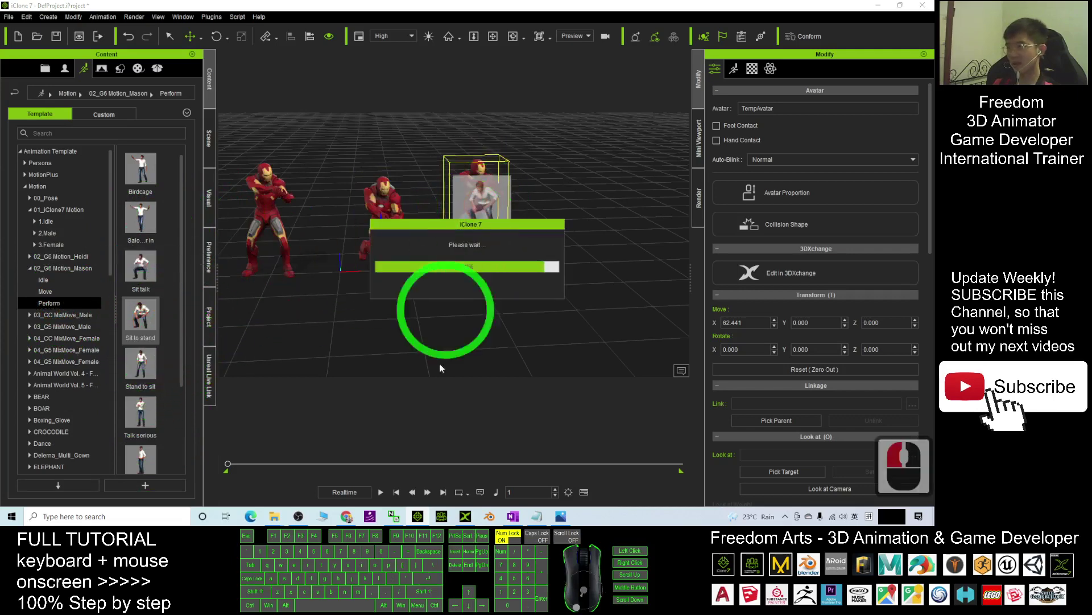
- Play the scene back while orbiting the camera around the animated Iron Men
{"action": "left_click", "coordinate": [380, 492]}
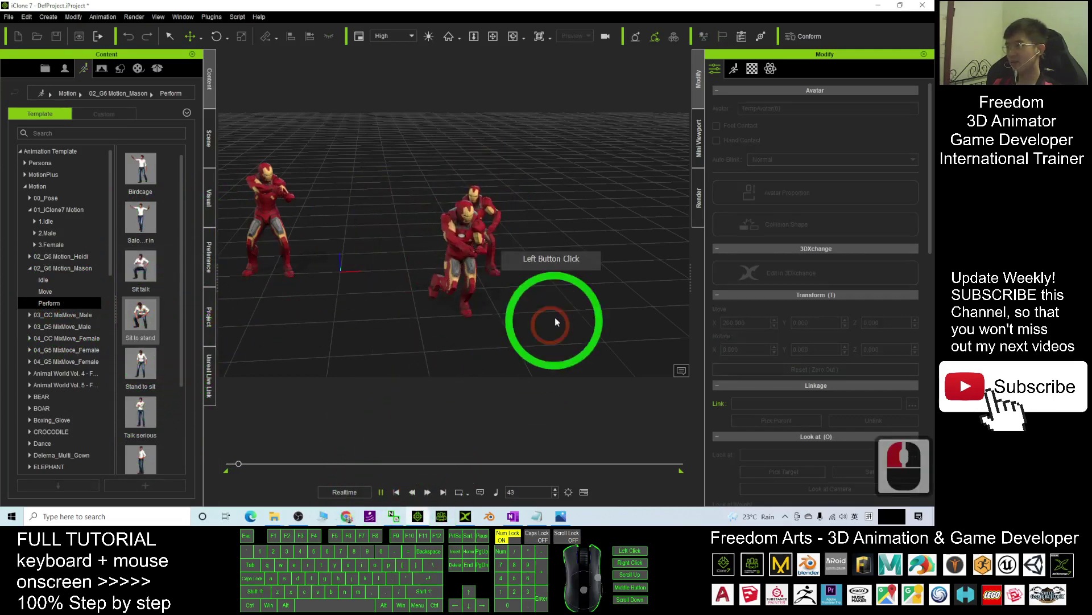
{"action": "double_click", "coordinate": [578, 256]}
{"action": "key", "text": "c"}
{"action": "left_click_drag", "start_coordinate": [578, 256], "coordinate": [504, 174]}
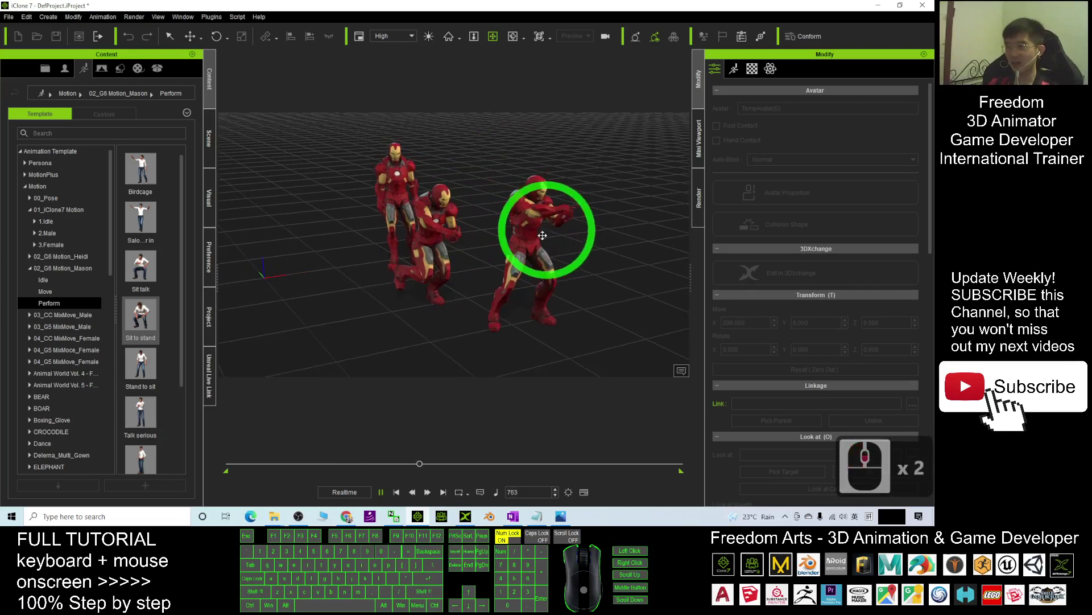
{"action": "left_click", "coordinate": [392, 494]}
- Show the 'Iron Man to iClone 7' cover.jpg in Windows Photos
{"action": "left_click", "coordinate": [560, 516]}
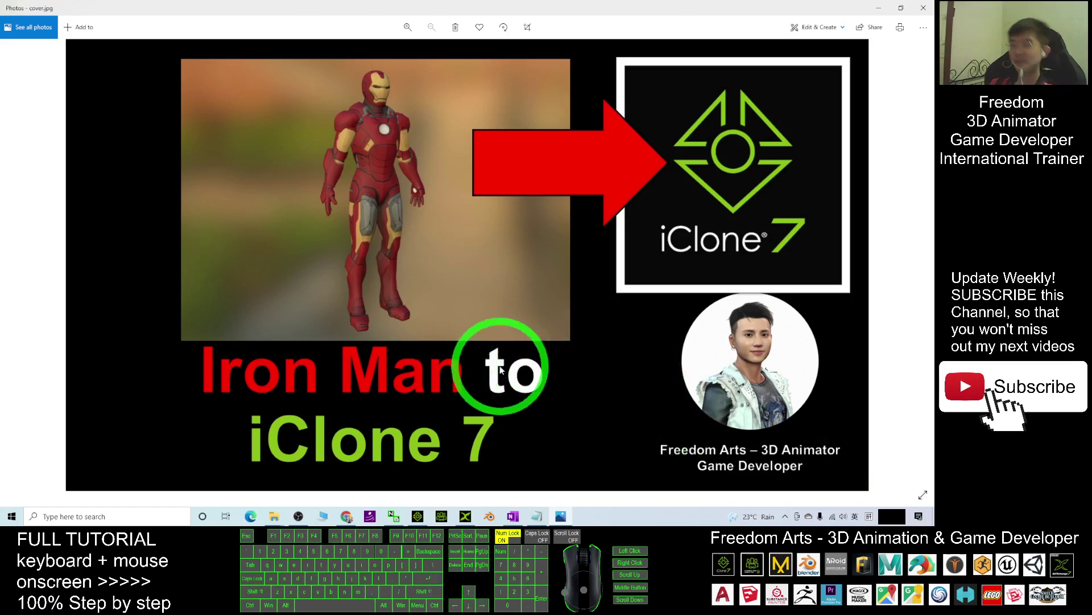
{"action": "left_click", "coordinate": [417, 516]}
{"action": "left_click", "coordinate": [381, 491]}
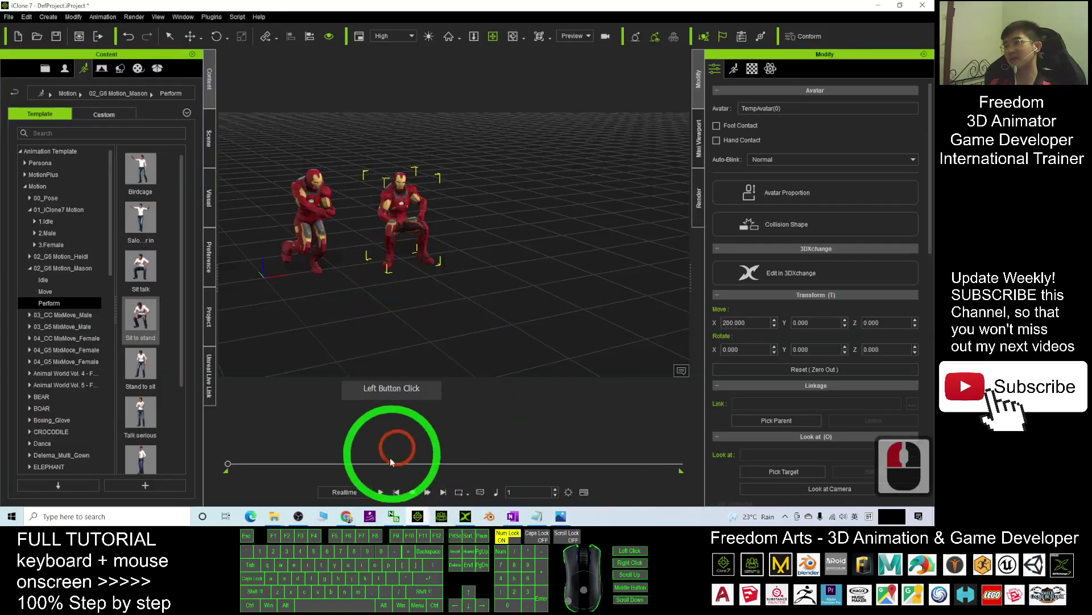
{"action": "key", "text": "x"}
{"action": "left_click_drag", "start_coordinate": [363, 432], "coordinate": [548, 347]}
{"action": "key", "text": "c"}
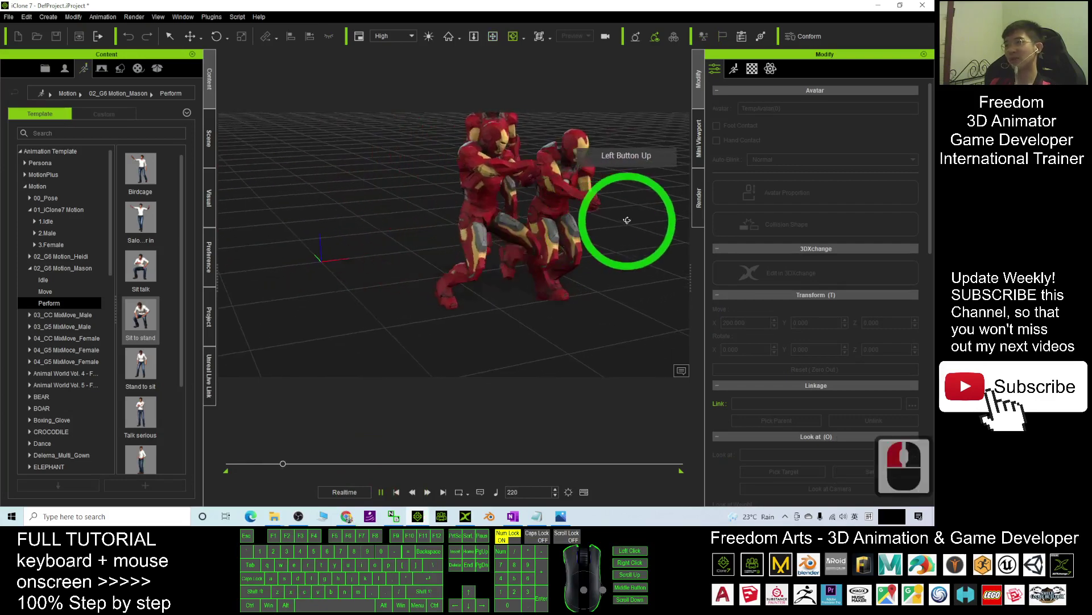
{"action": "key", "text": "x"}
{"action": "key", "text": "c"}
{"action": "key", "text": "x"}
{"action": "key", "text": "x"}
{"action": "key", "text": "x"}
{"action": "key", "text": "c"}
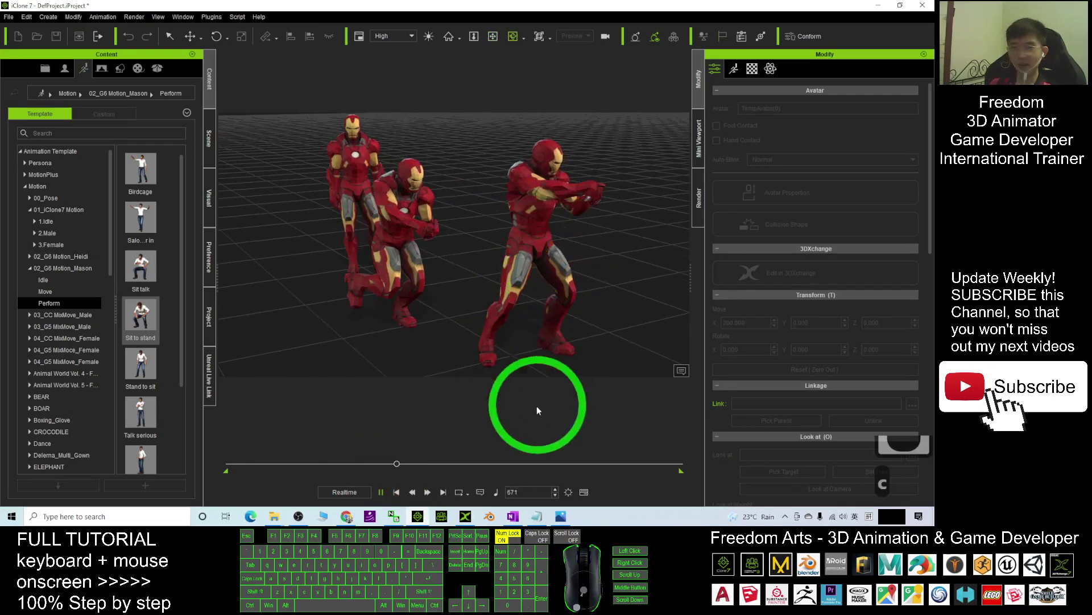
{"action": "left_click", "coordinate": [398, 494]}
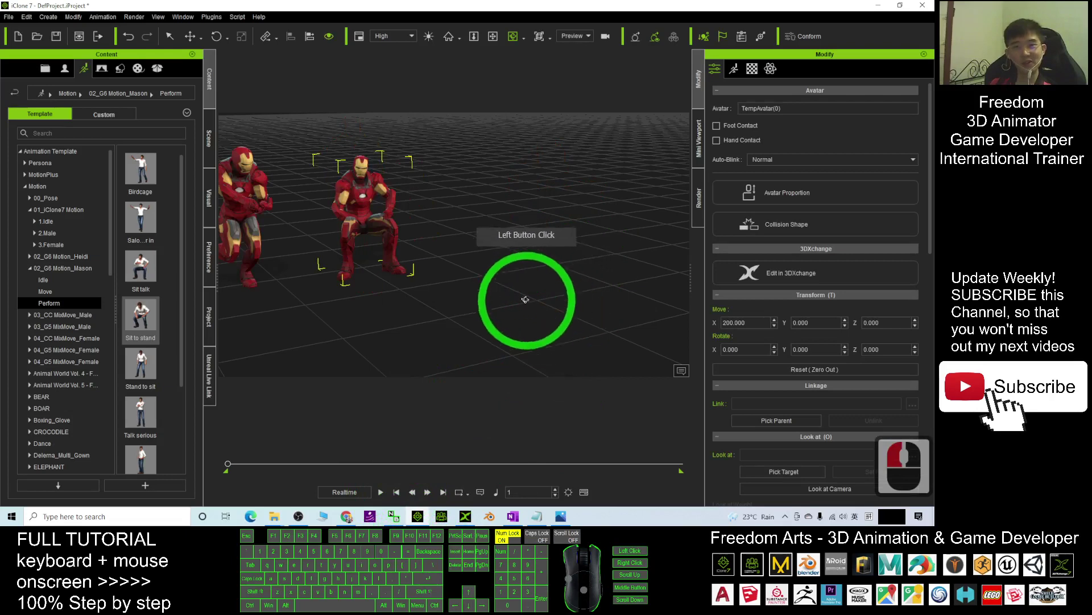
{"action": "left_click_drag", "start_coordinate": [490, 297], "coordinate": [616, 271]}
{"action": "key", "text": "x"}
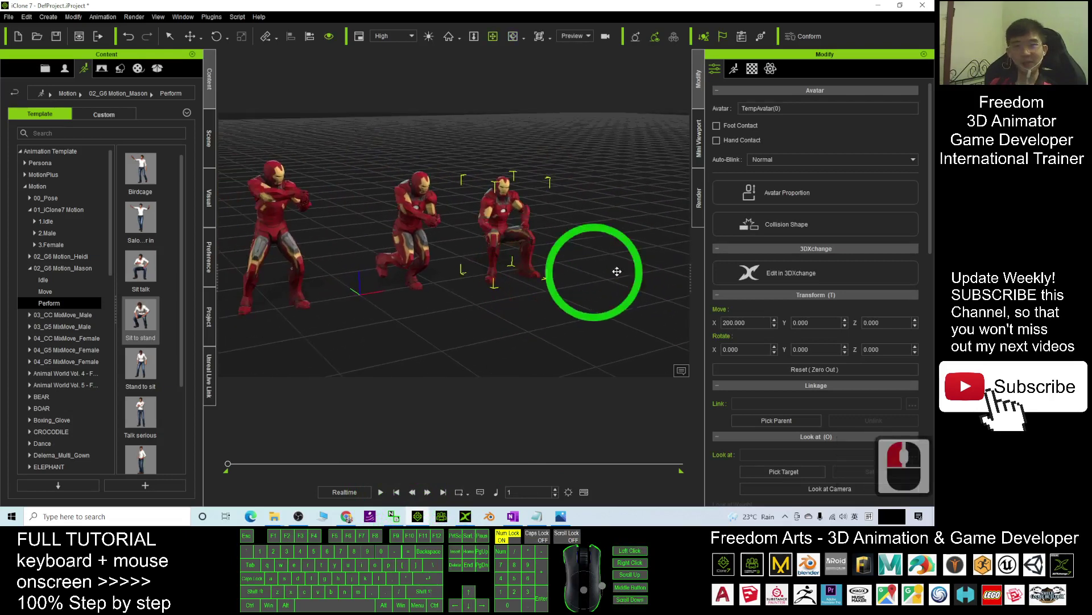